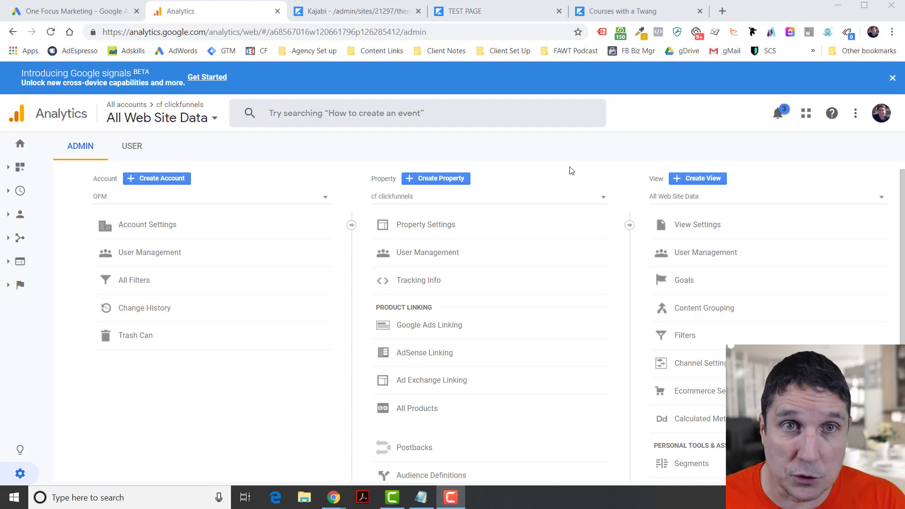
Check Tag Assistant on the theme preview and TEST PAGE, both reporting 'No tags found'
left_click(613, 11)
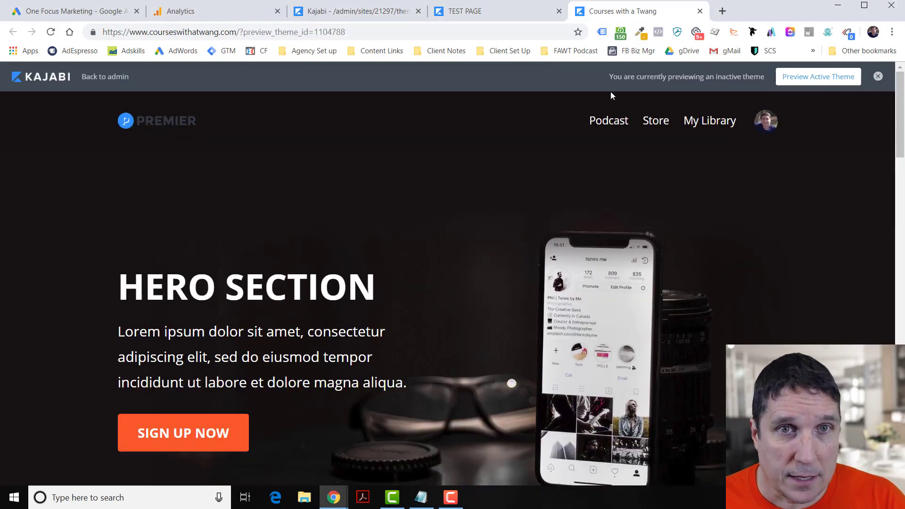
left_click(601, 33)
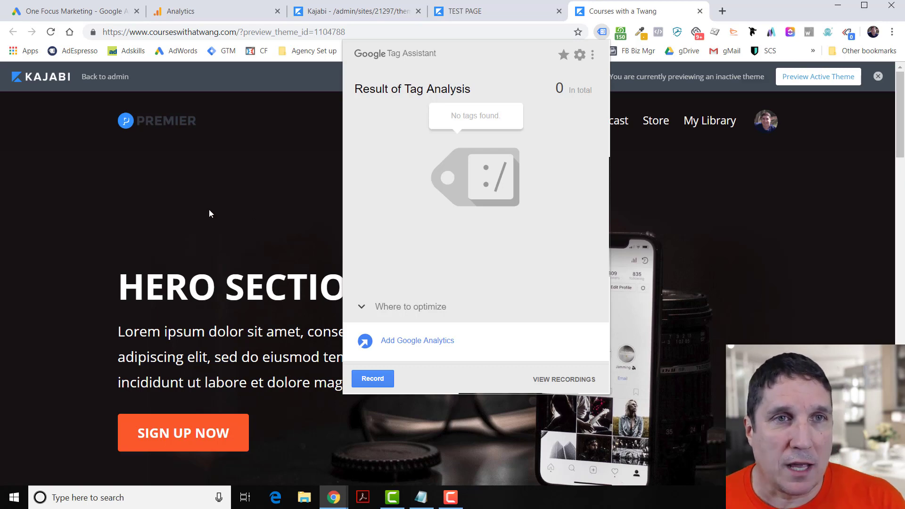
left_click(476, 19)
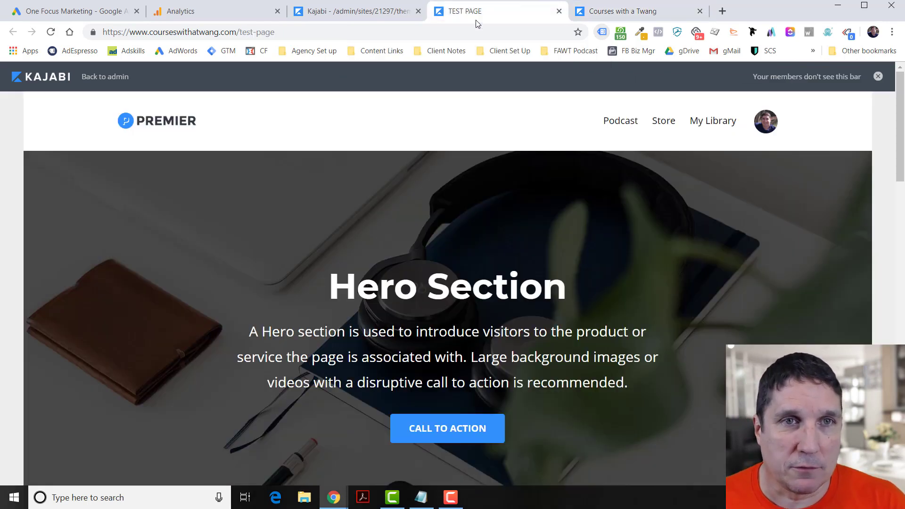
left_click(602, 31)
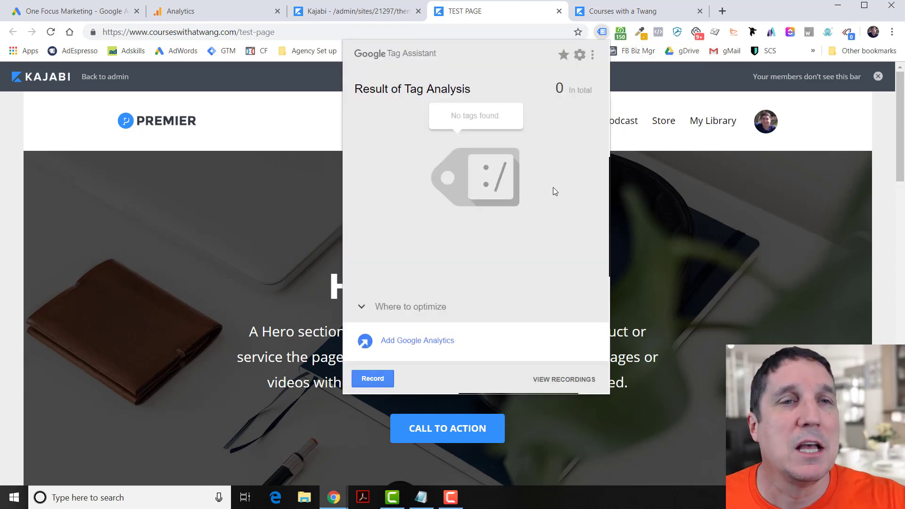
left_click(350, 9)
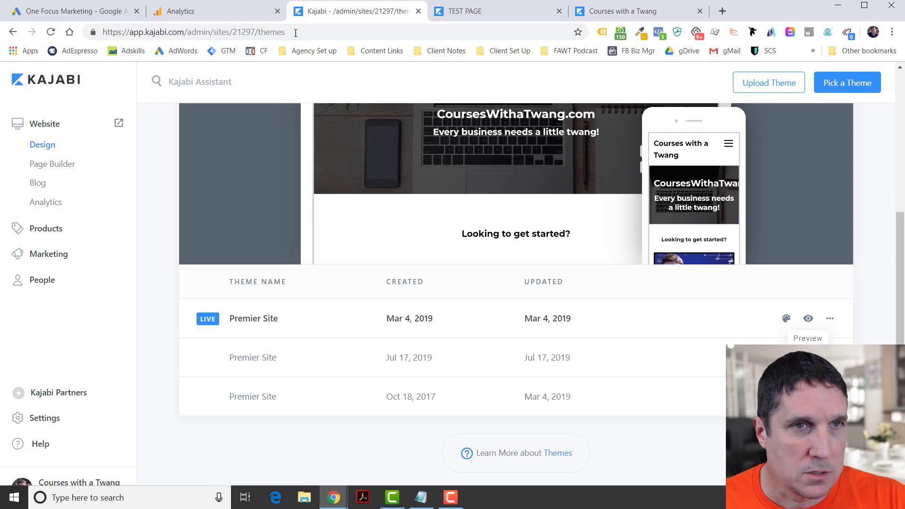
Switch Google Analytics to ON under Settings > Third Party Integrations > Analytics
left_click(53, 424)
left_click(515, 309)
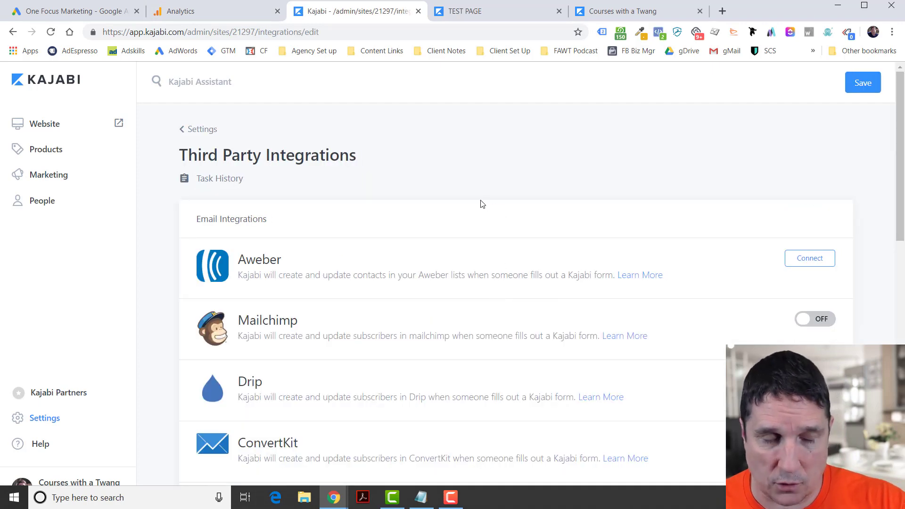
scroll(396, 202, "down", 10)
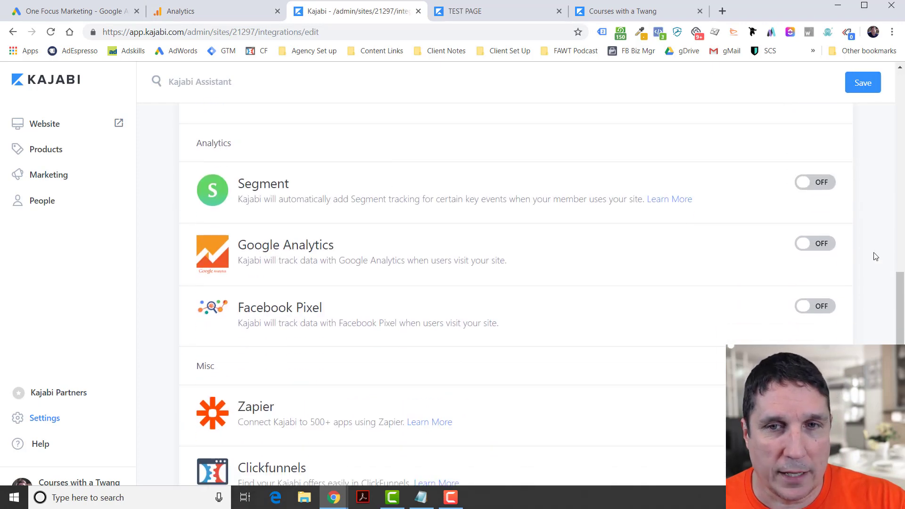
left_click(815, 243)
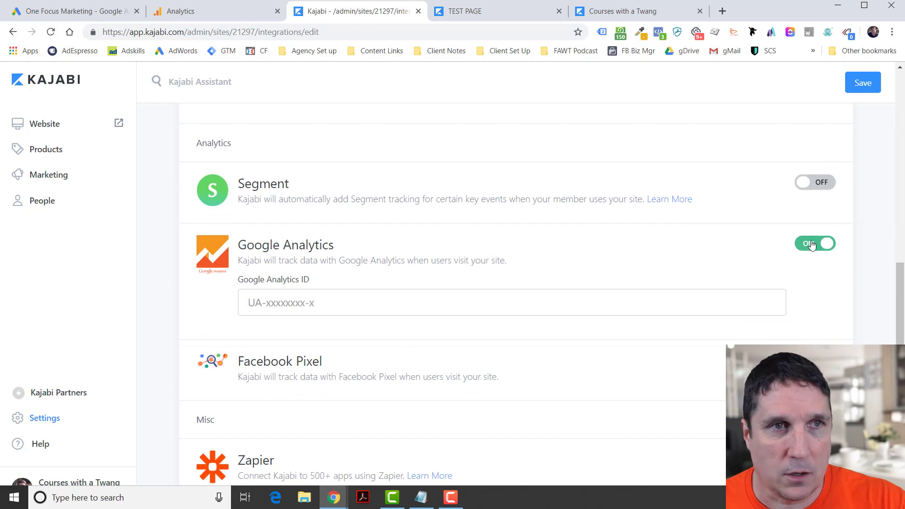
Copy the property's Tracking ID from Google Analytics Tracking Info > Tracking Code
left_click(213, 7)
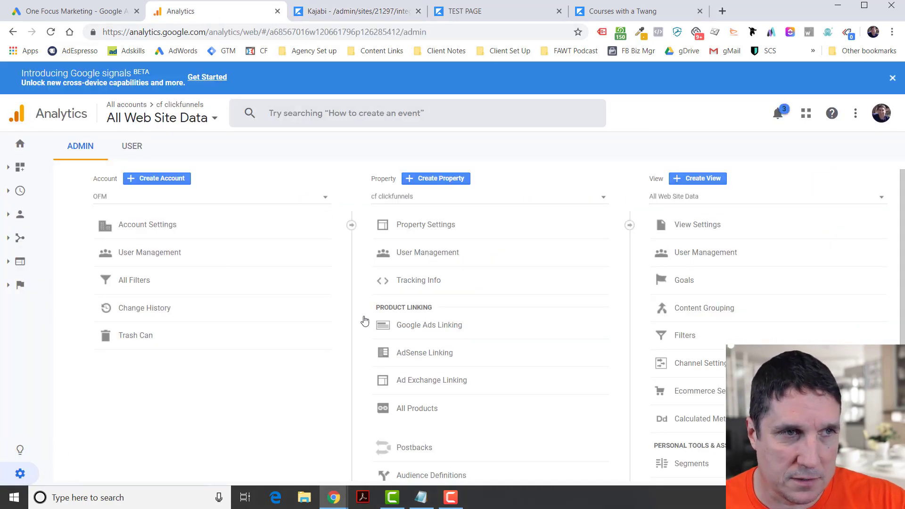
left_click(427, 285)
left_click(428, 303)
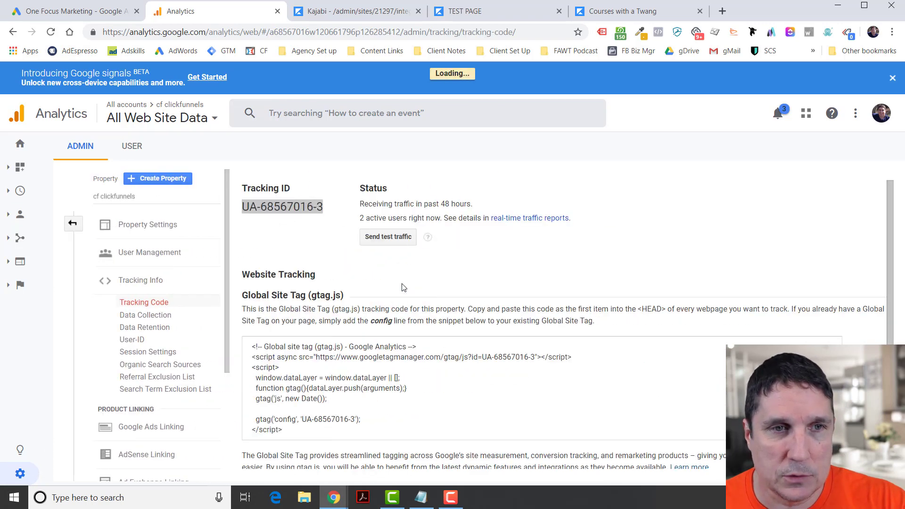
triple_click(300, 212)
right_click(301, 213)
left_click(326, 225)
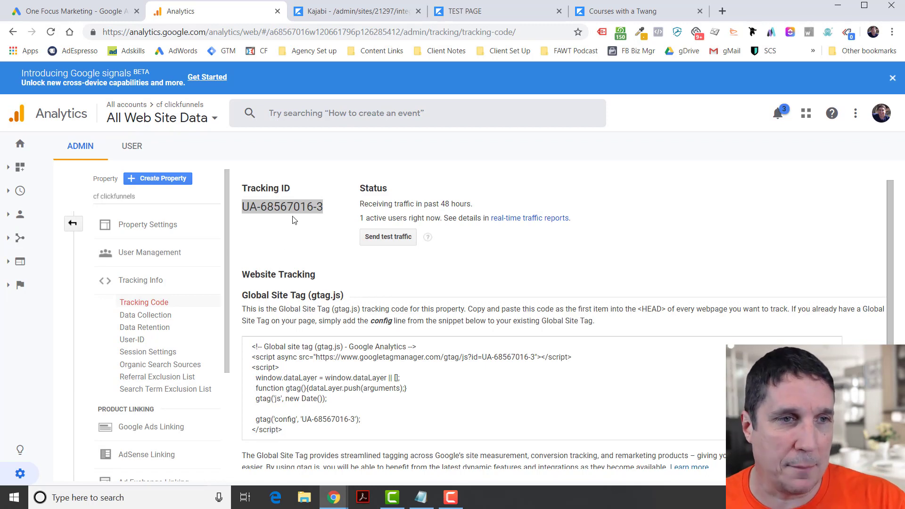
Paste the tracking ID into Kajabi's Google Analytics ID field and save
left_click(349, 11)
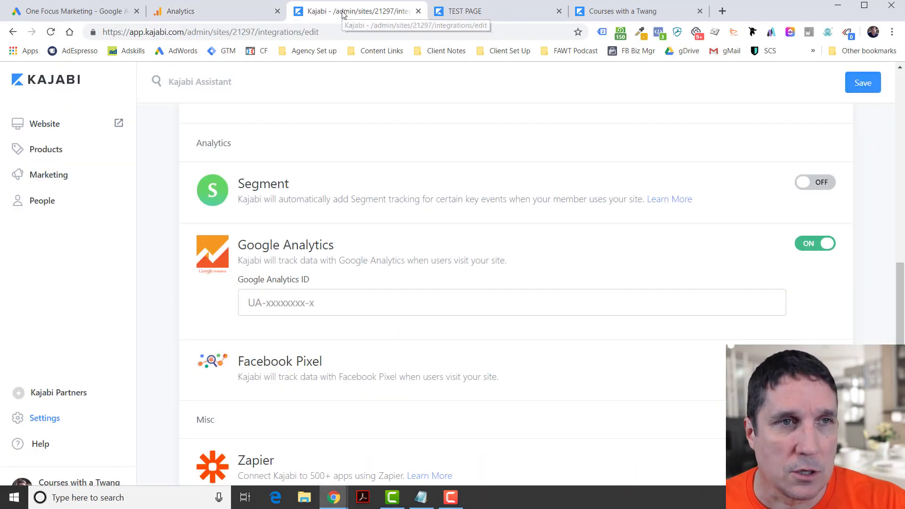
left_click(296, 304)
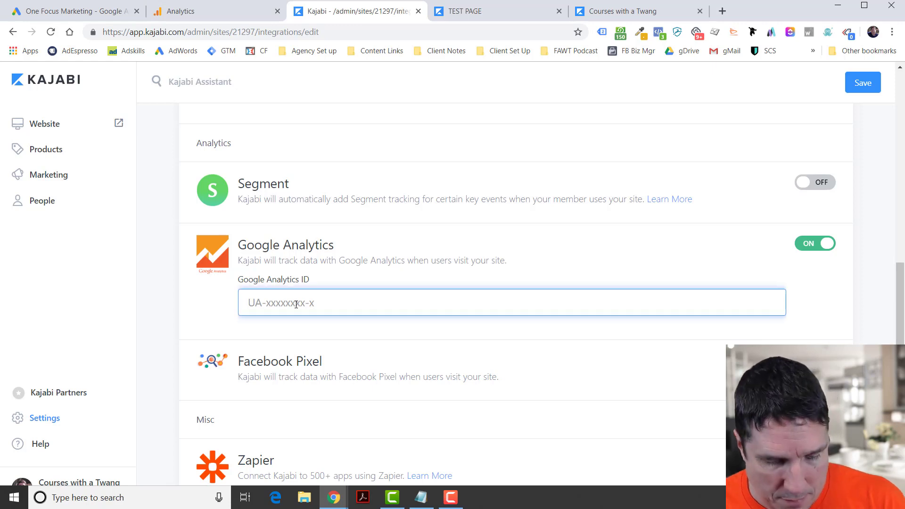
key("ctrl+v")
left_click(853, 84)
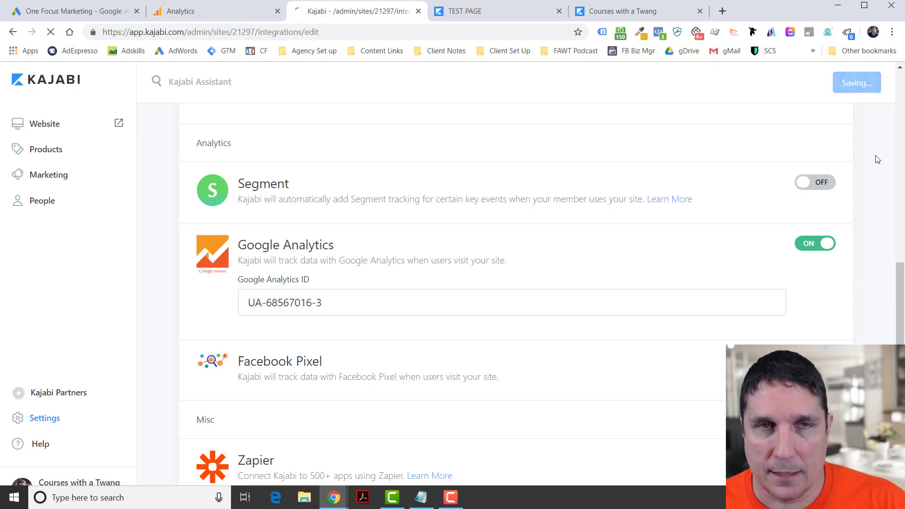
Reload the theme preview and check Tag Assistant for the Google Analytics tag
left_click(616, 12)
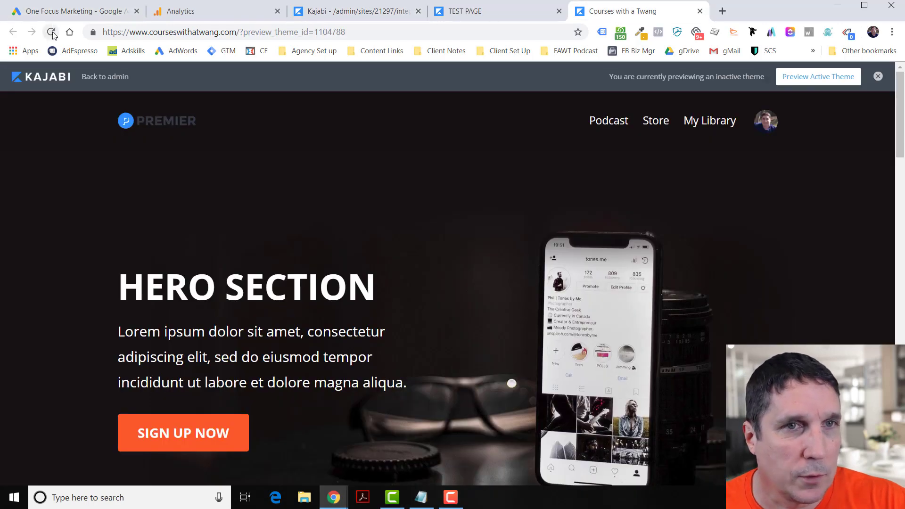
left_click(52, 33)
left_click(602, 32)
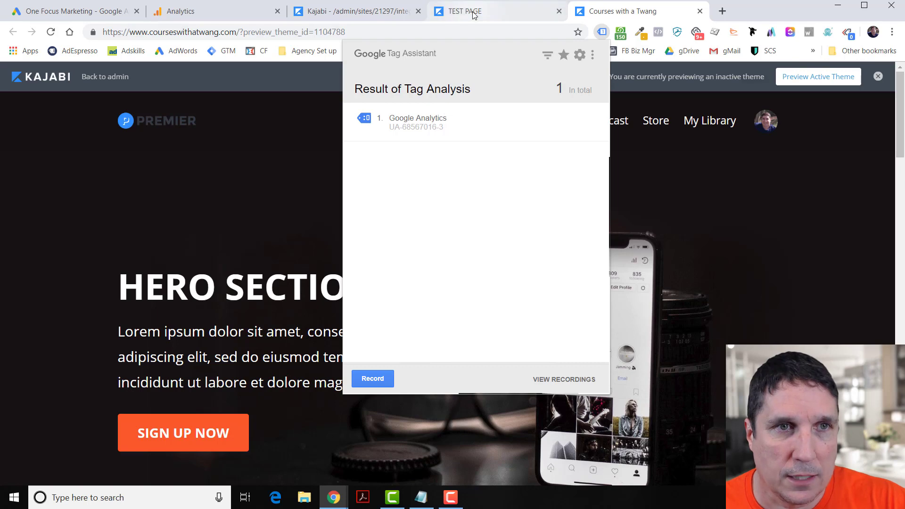
Reload the TEST PAGE and confirm Tag Assistant lists the Google Analytics tag there too
left_click(474, 14)
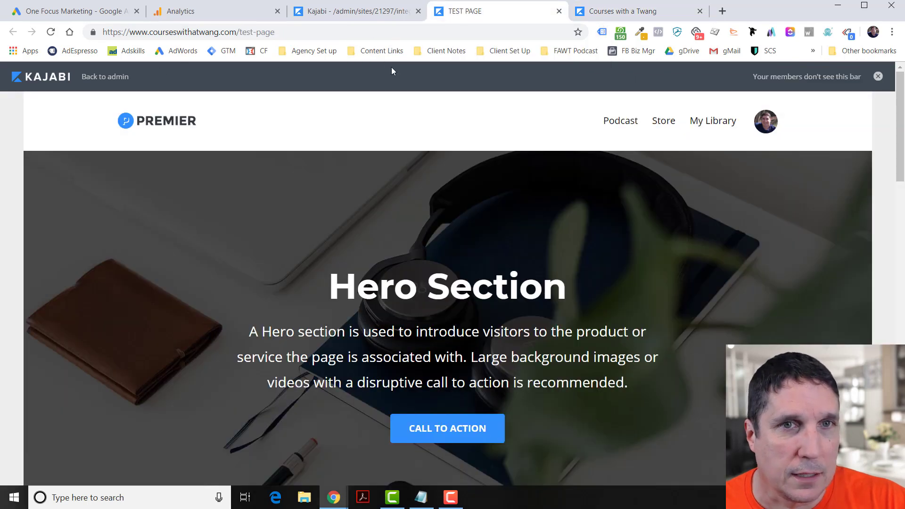
left_click(52, 33)
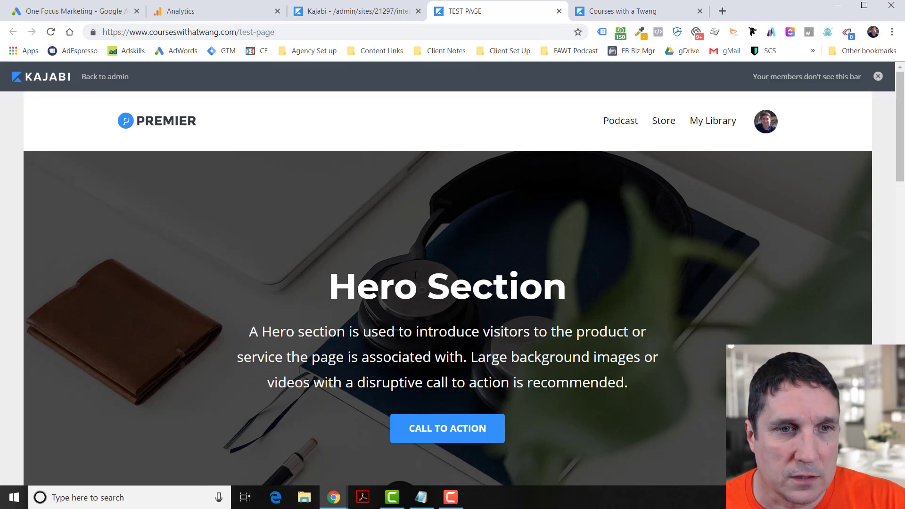
left_click(622, 10)
left_click(524, 7)
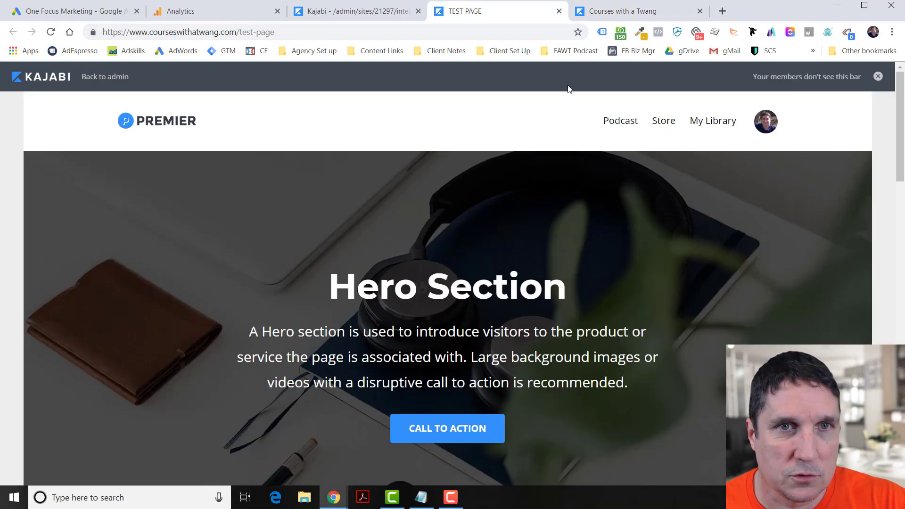
left_click(602, 31)
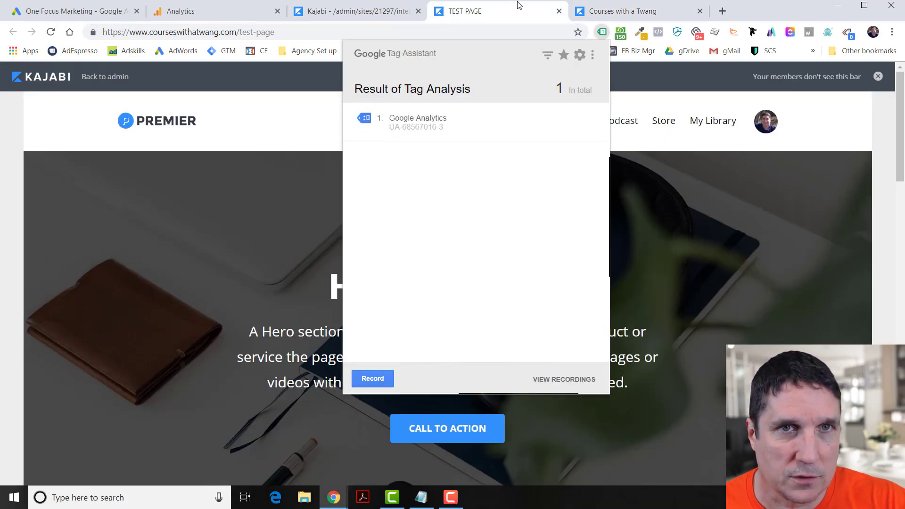
left_click(622, 11)
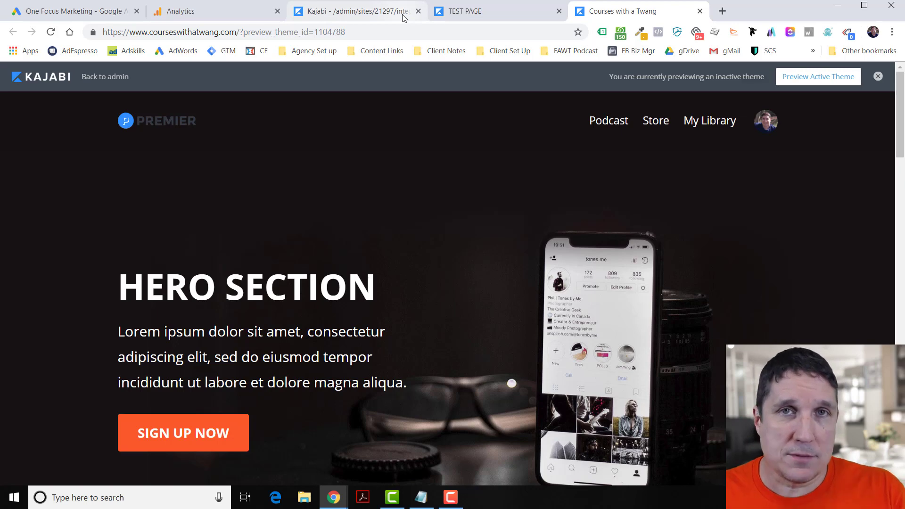
Browse the site's standalone and pipeline pages, then return to the Website design overview
left_click(321, 19)
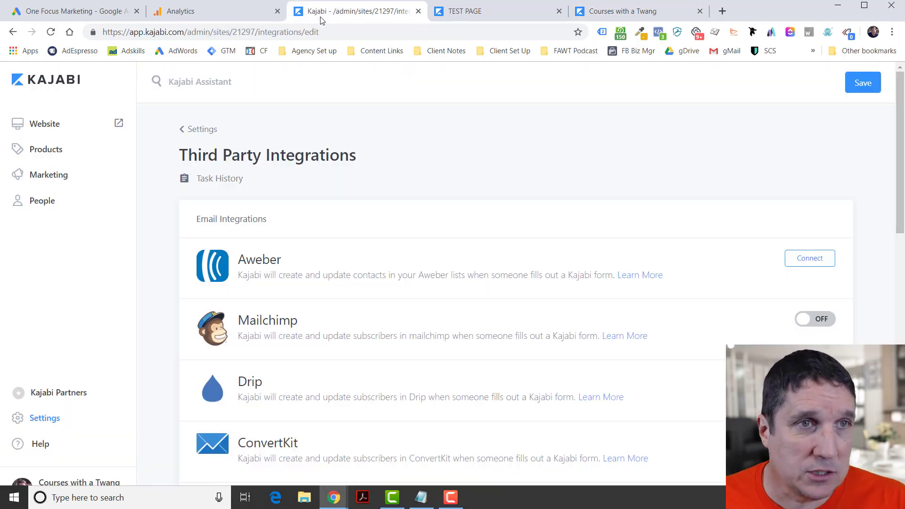
left_click(38, 126)
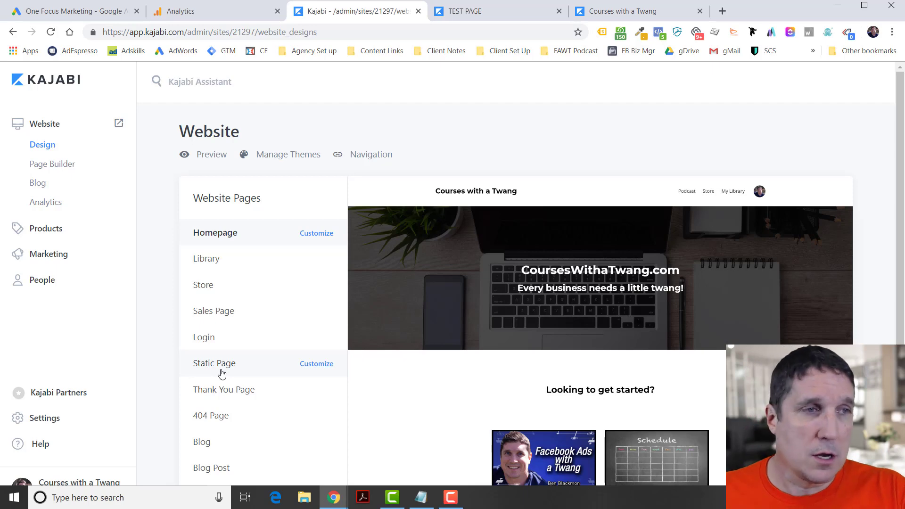
left_click(52, 171)
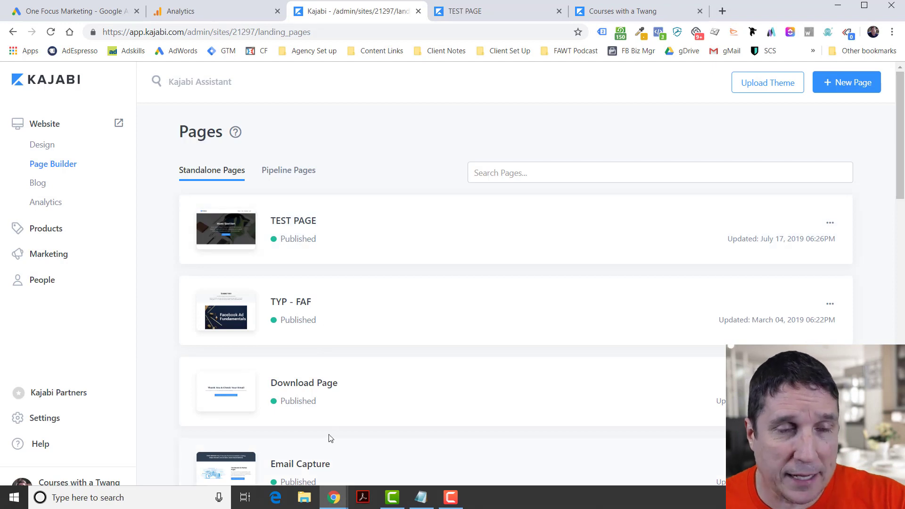
left_click(304, 175)
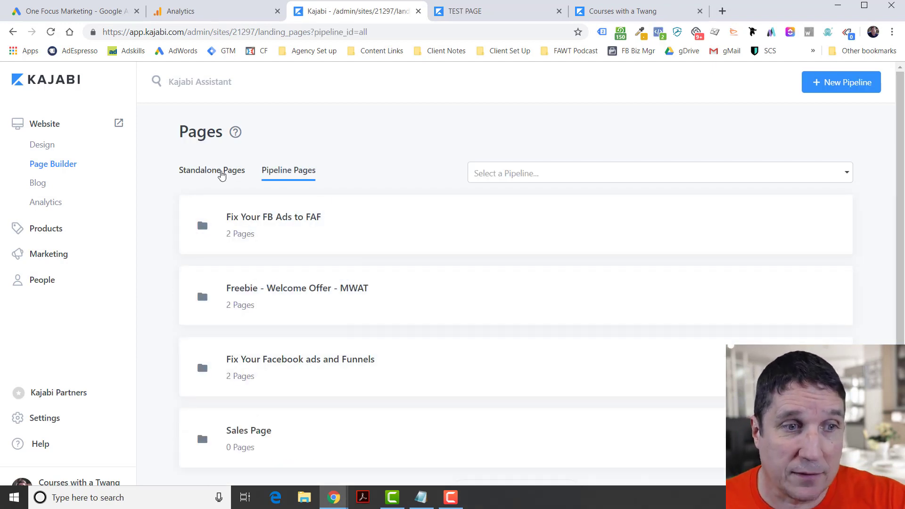
left_click(222, 175)
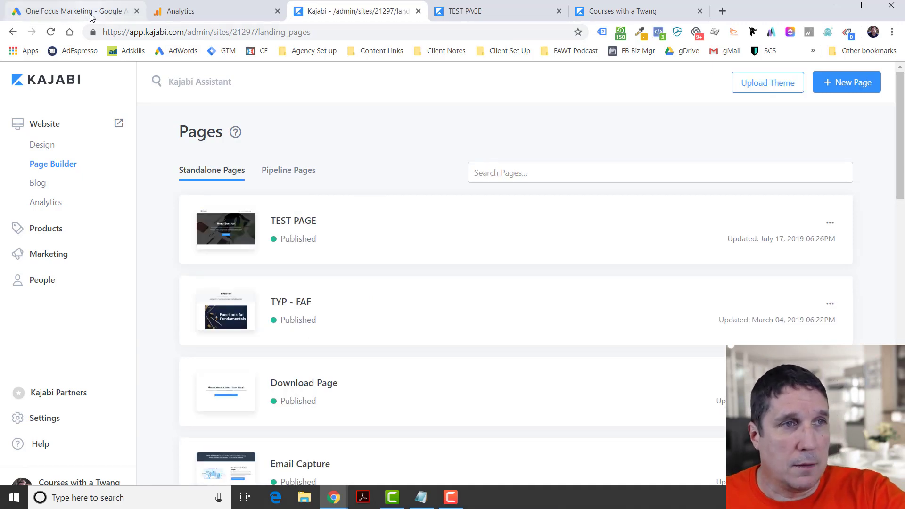
left_click(37, 126)
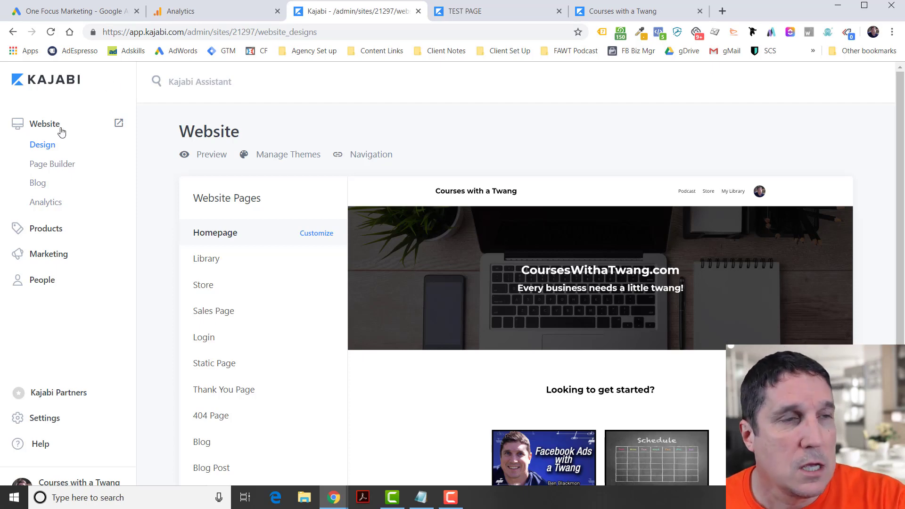
Choose Website as the source for a new Google Ads conversion action
left_click(47, 15)
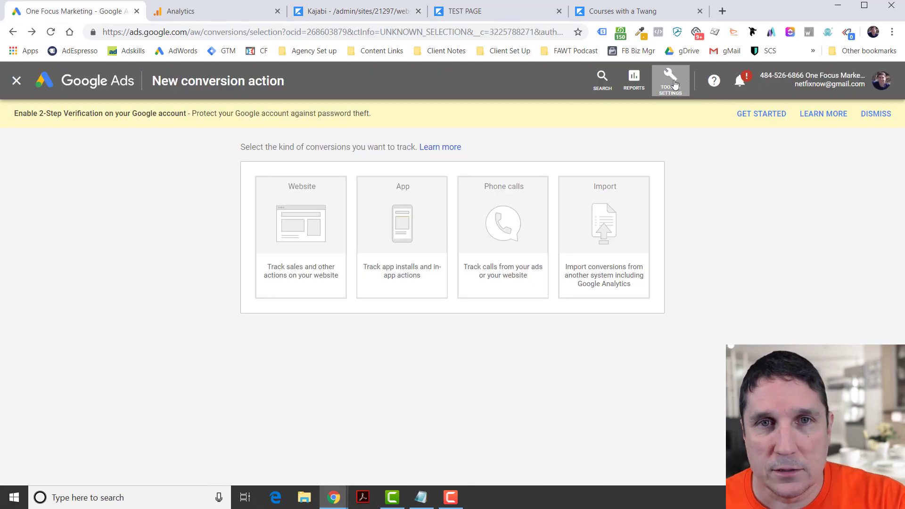
left_click(671, 80)
left_click(94, 190)
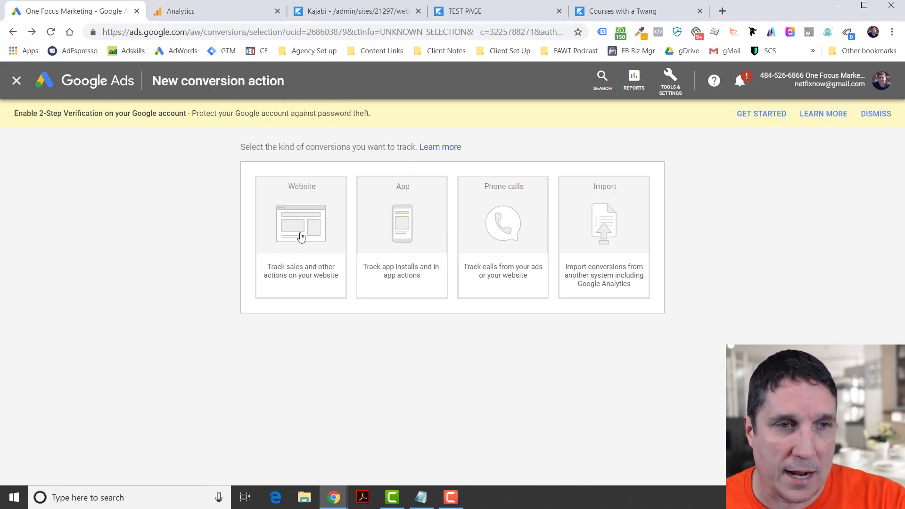
left_click(300, 236)
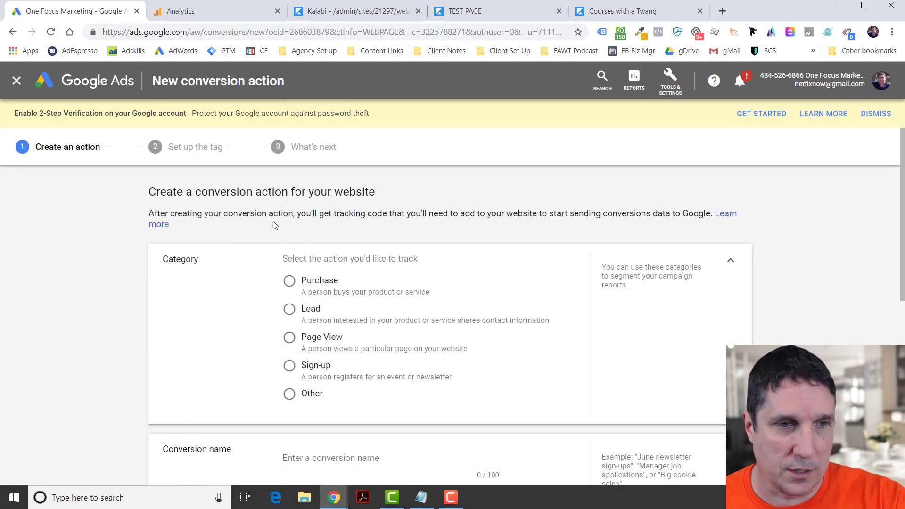
Set the category to Lead, enter the test name 'te', and choose 'Don't use a value'
left_click(296, 305)
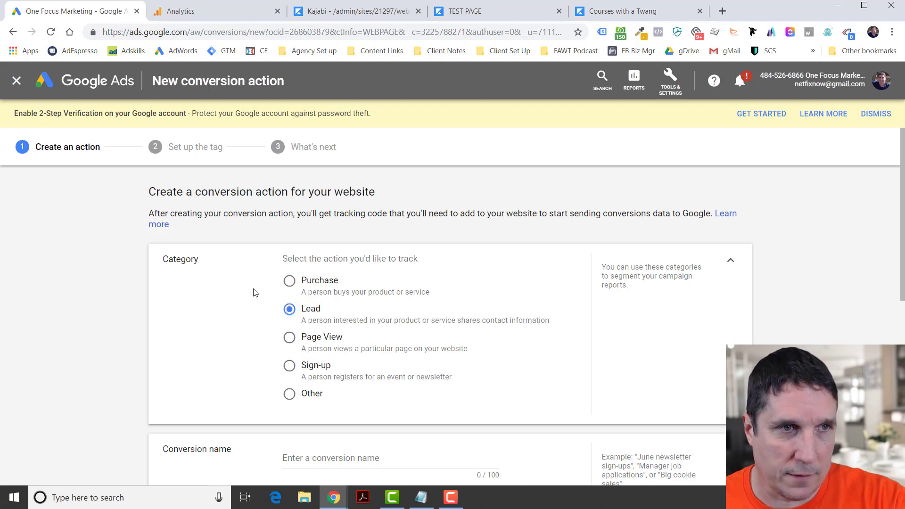
scroll(283, 367, "down", 5)
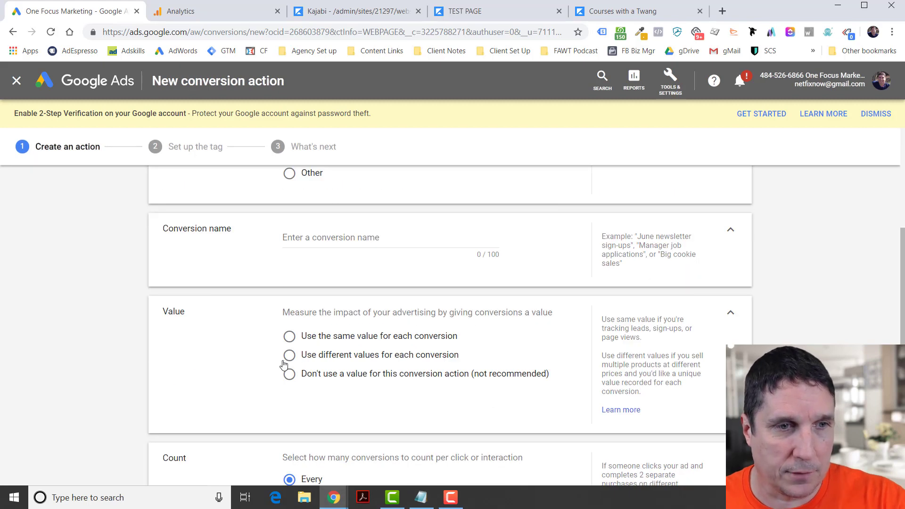
left_click(337, 240)
type("test - v4")
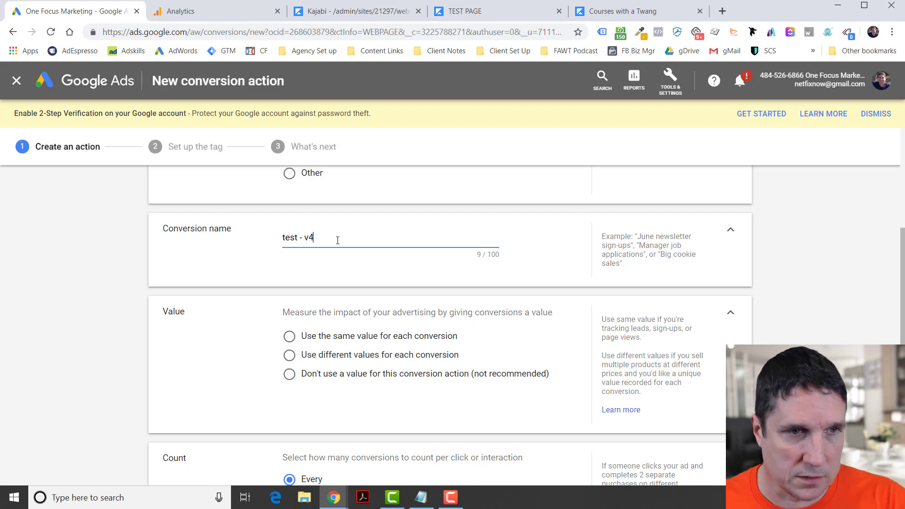
scroll(337, 240, "down", 2)
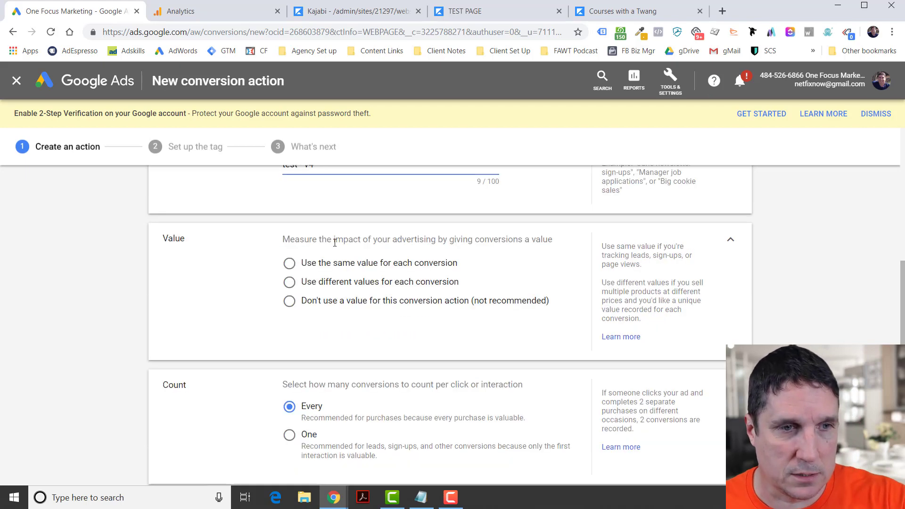
left_click(289, 301)
scroll(264, 279, "down", 3)
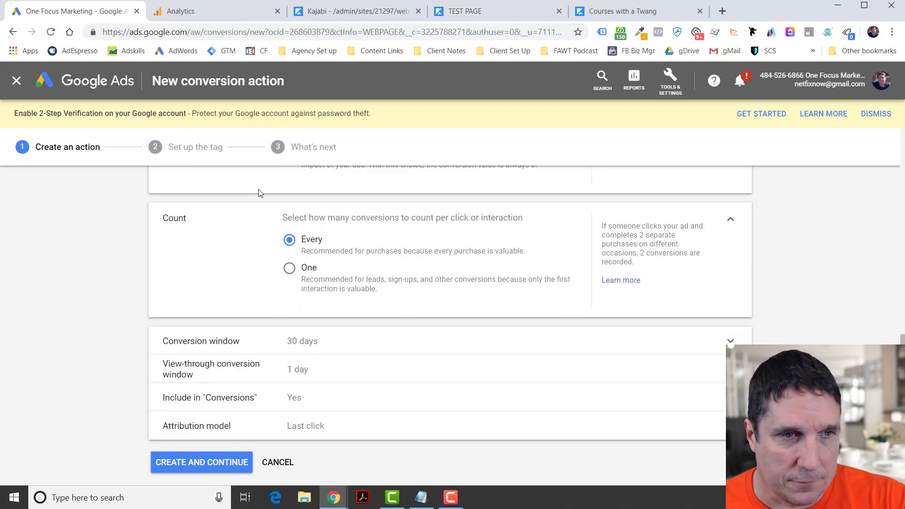
Create the conversion action and copy its global site tag code for self-installation
left_click(220, 461)
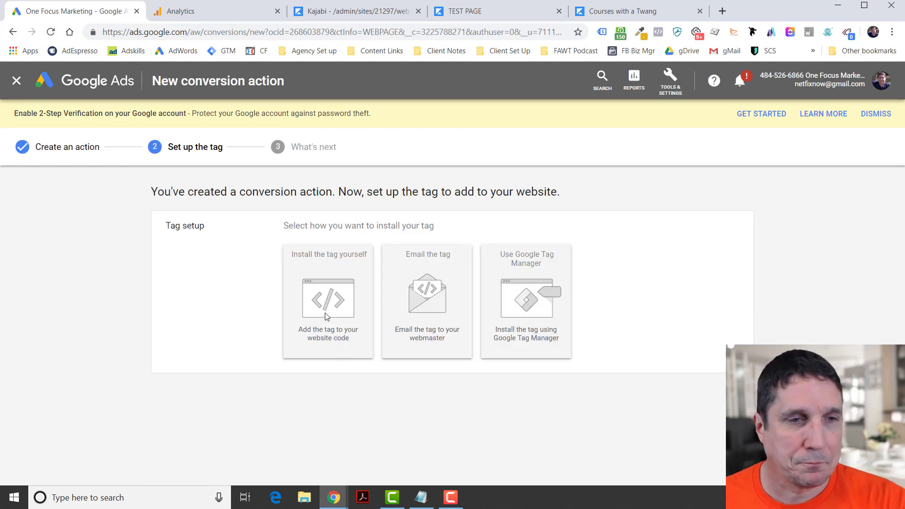
left_click(344, 291)
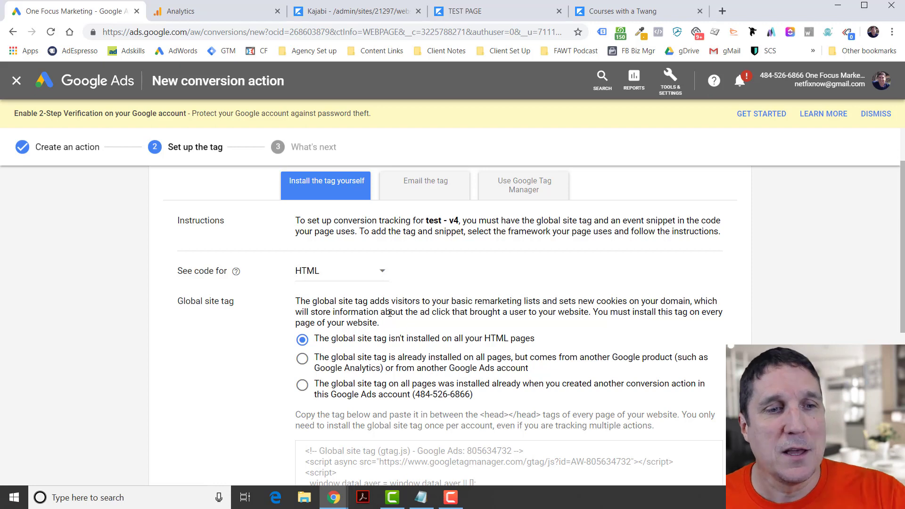
scroll(390, 312, "down", 1)
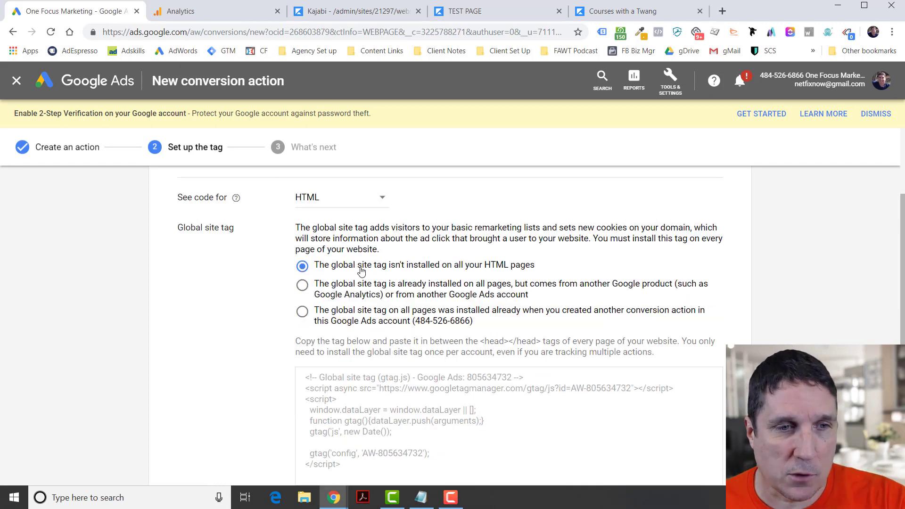
left_click_drag(359, 460, 300, 379)
right_click(327, 382)
left_click(346, 391)
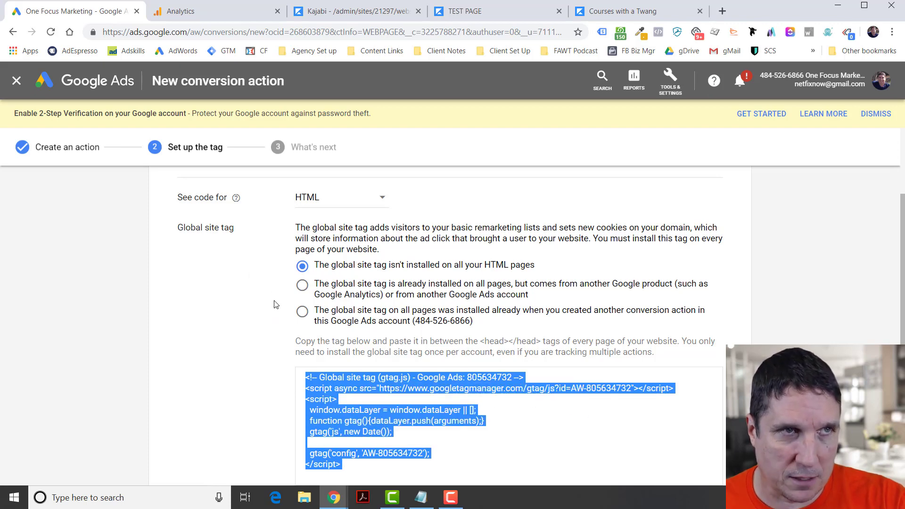
left_click(359, 11)
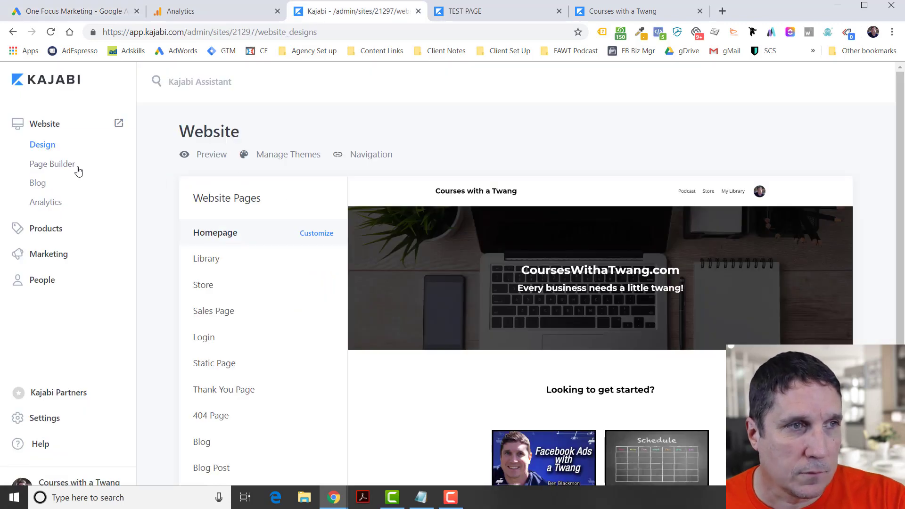
Open Layouts > theme.liquid in the Premier Site theme's code editor
left_click(302, 158)
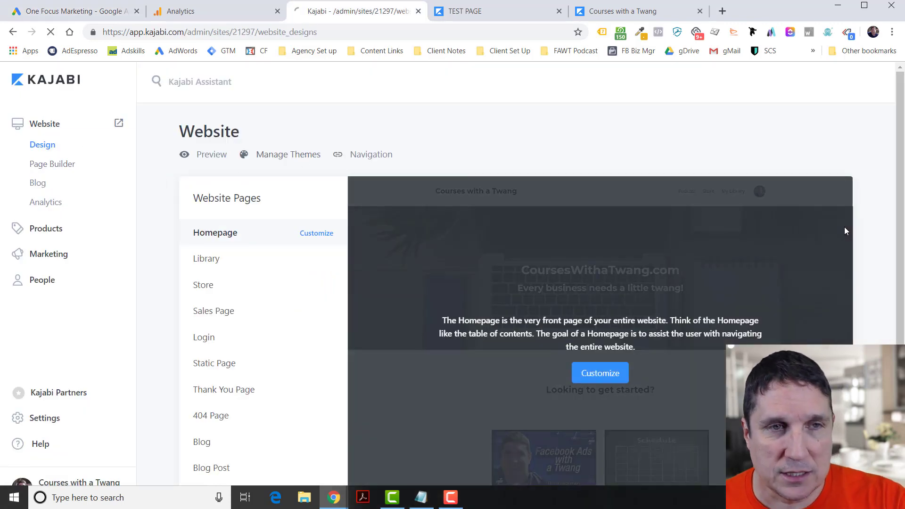
scroll(877, 299, "down", 5)
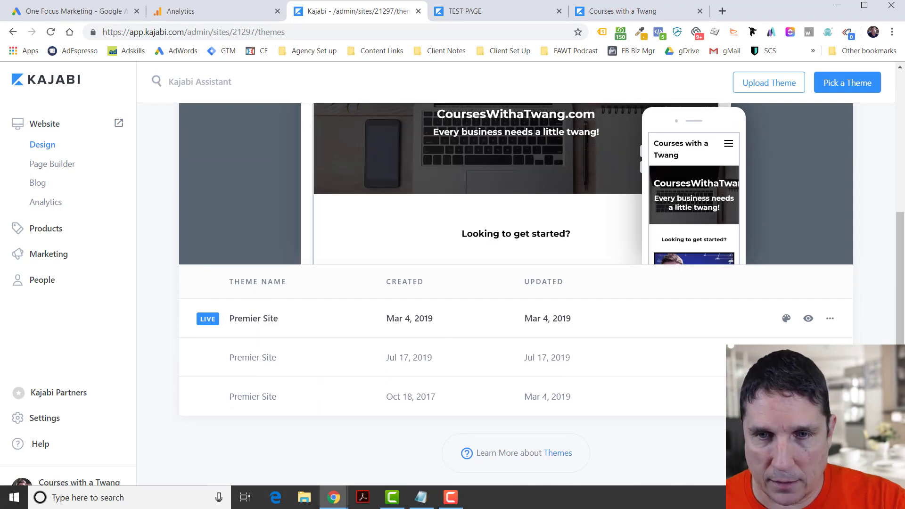
left_click(554, 358)
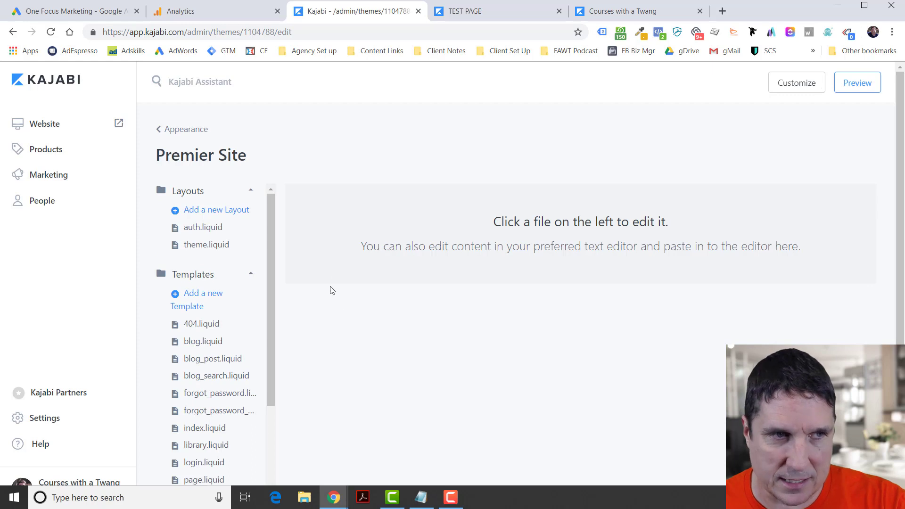
left_click(193, 196)
left_click(195, 216)
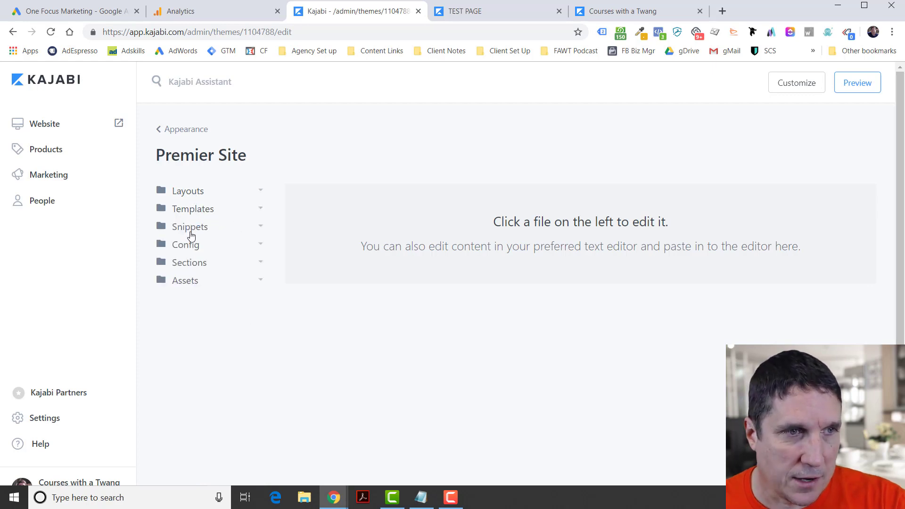
left_click(189, 196)
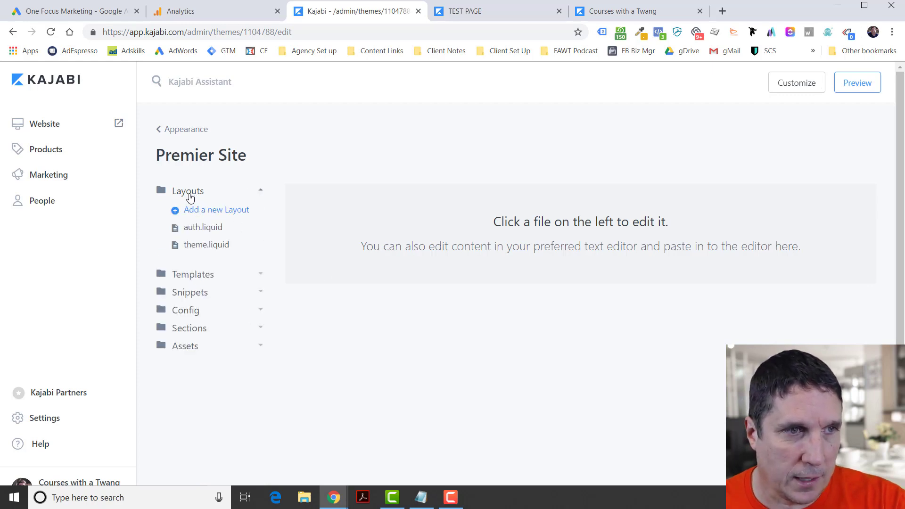
left_click(191, 248)
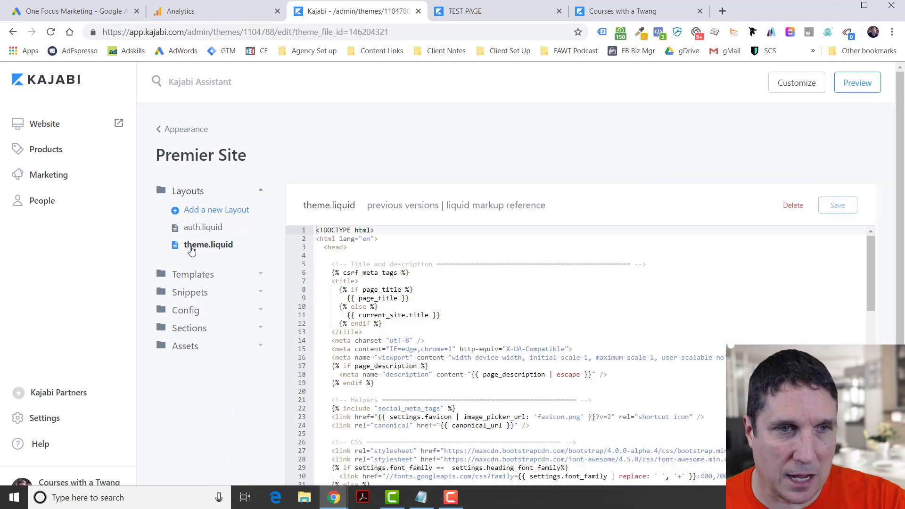
Paste the Google Ads global site tag on a new line after <head> and save
left_click(358, 247)
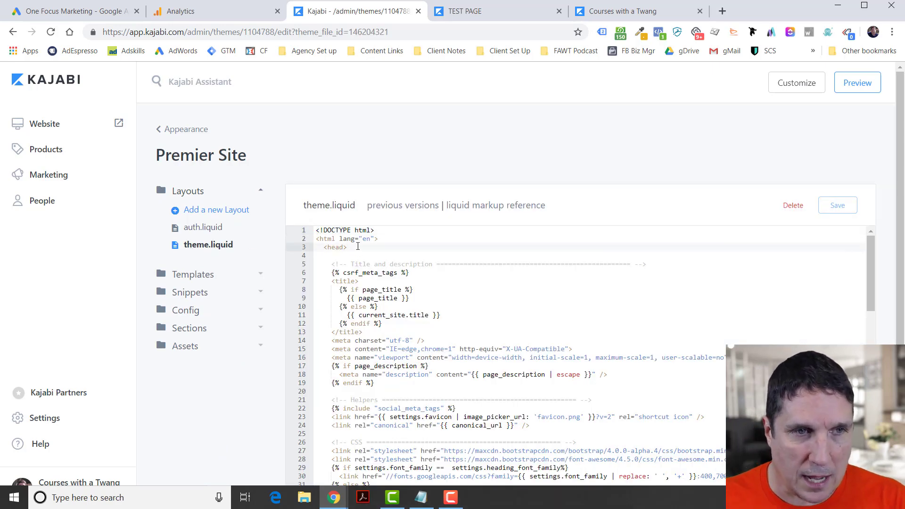
key("Return")
key("ctrl+v")
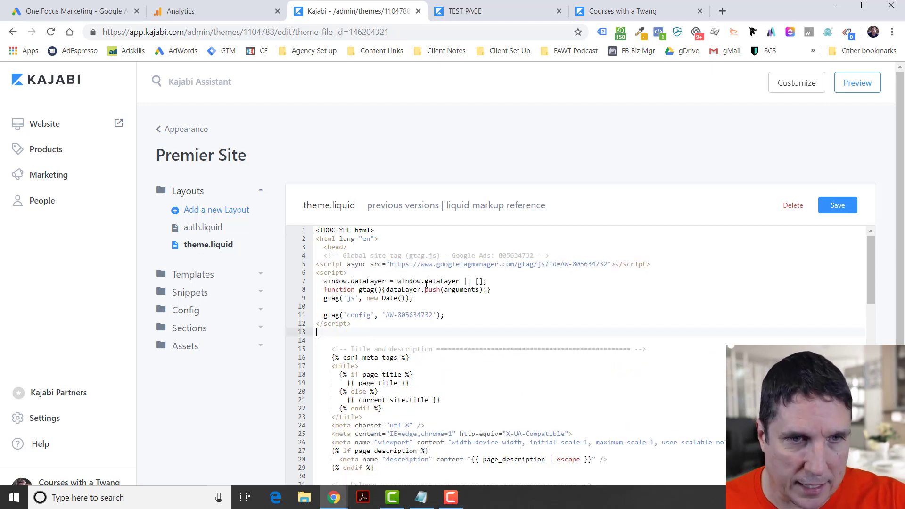
left_click(837, 205)
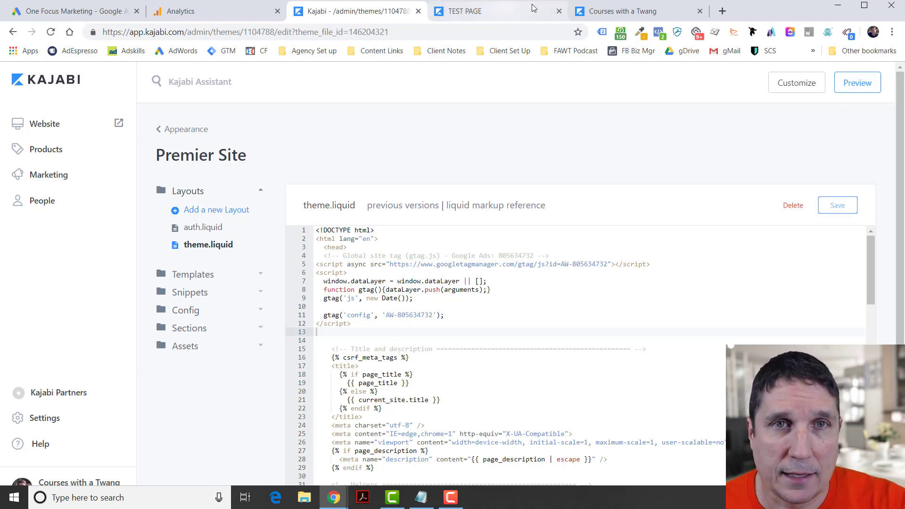
Verify Tag Assistant lists three tags on the theme preview, including the Google Ads global site tag
left_click(625, 10)
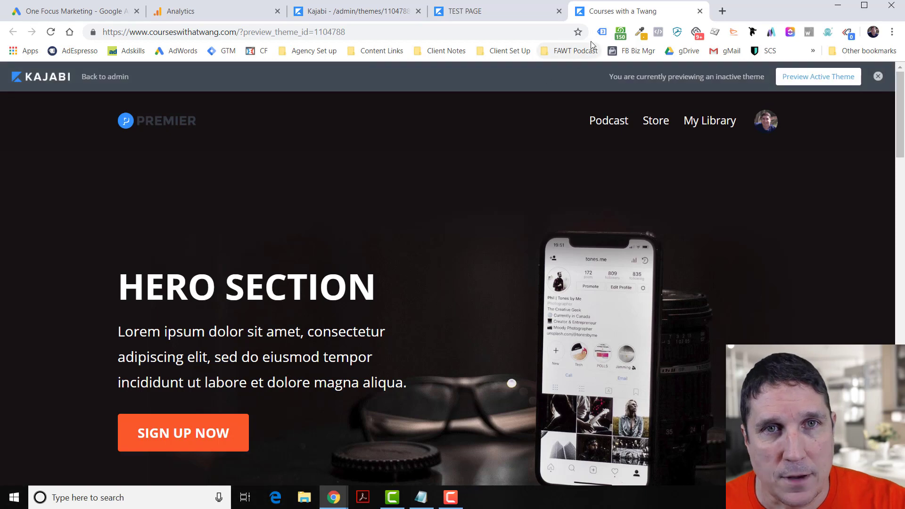
left_click(601, 31)
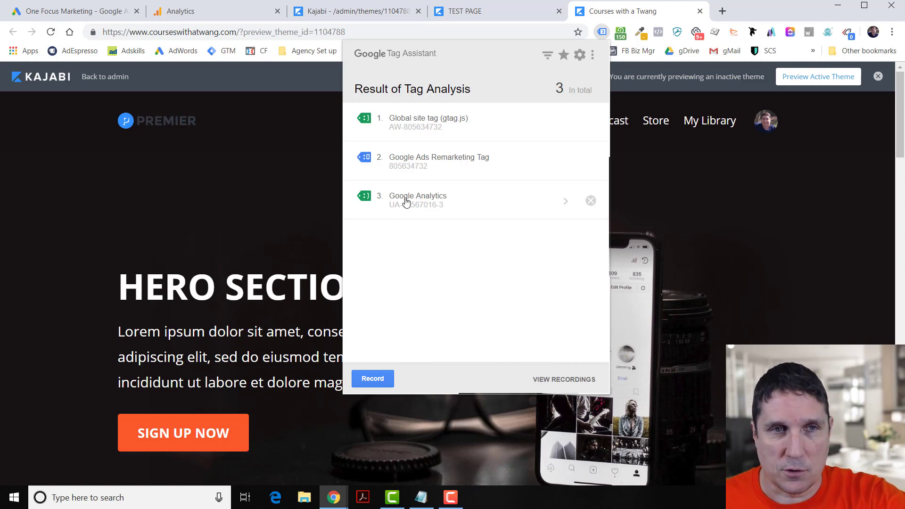
left_click(514, 9)
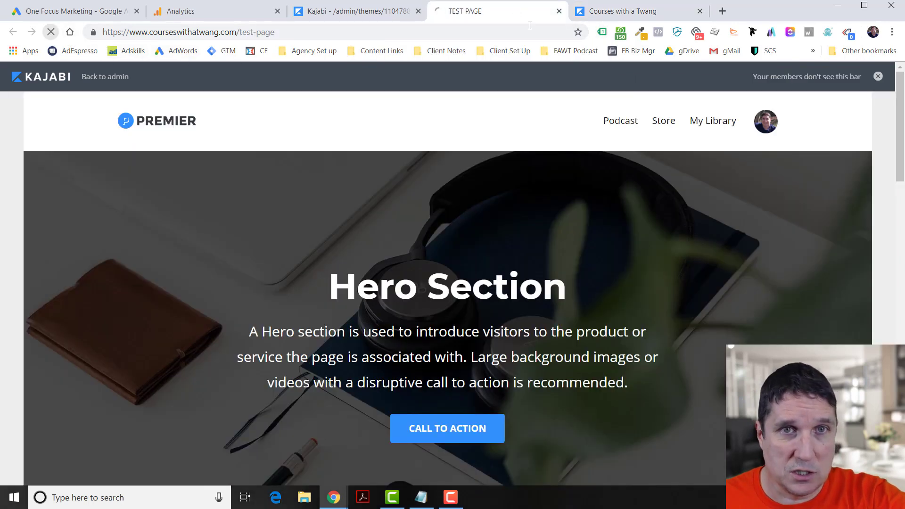
Confirm the TEST PAGE carries only the Google Analytics tag, then return to theme.liquid
left_click(603, 33)
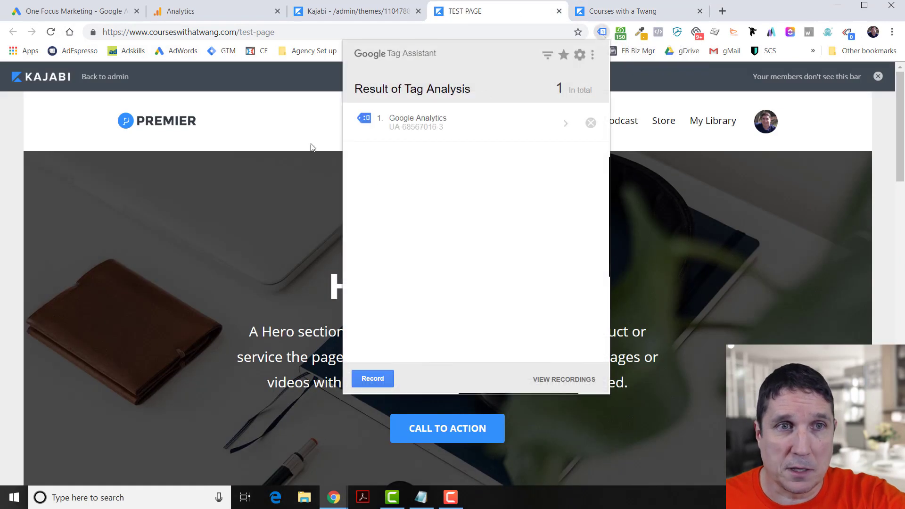
left_click(459, 13)
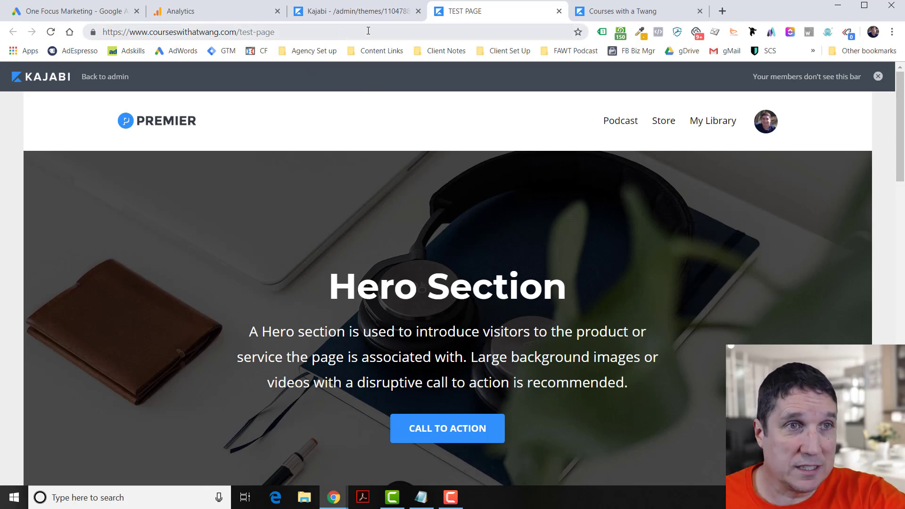
left_click(357, 11)
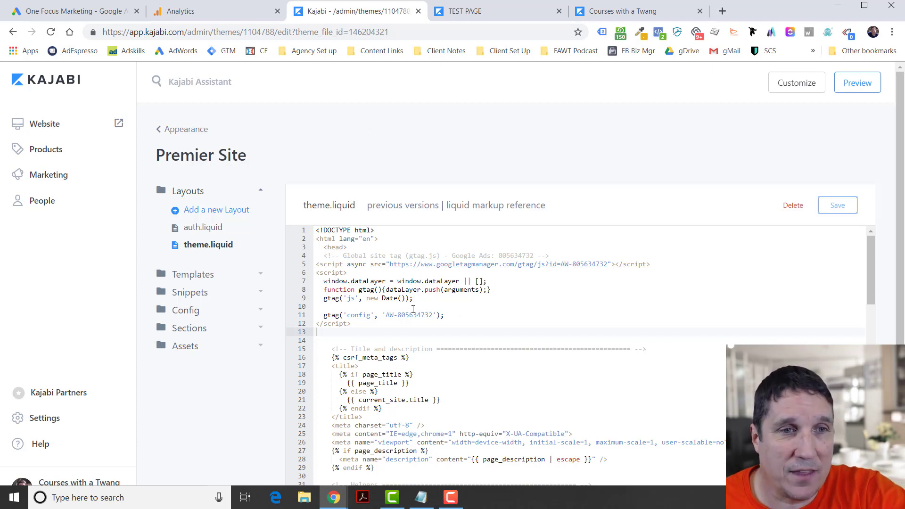
Open TEST PAGE's index.liquid template in the Kajabi code editor
left_click(44, 130)
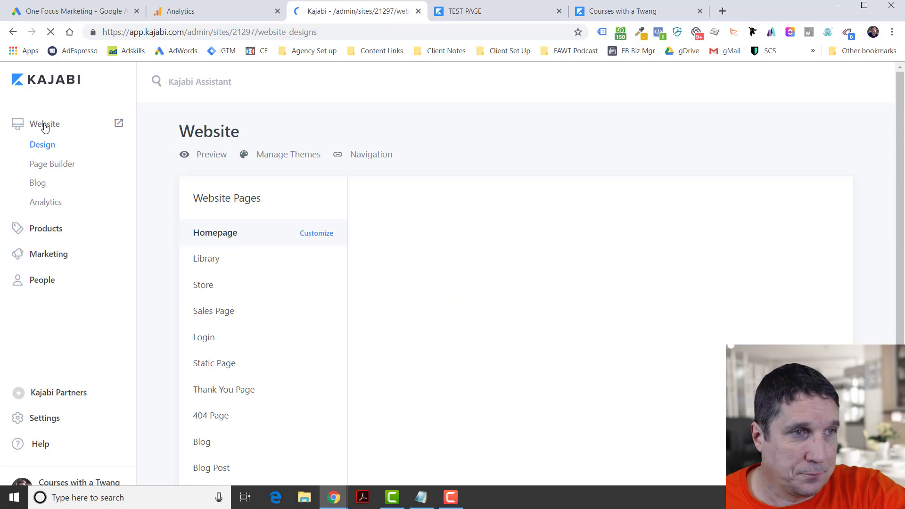
left_click(54, 166)
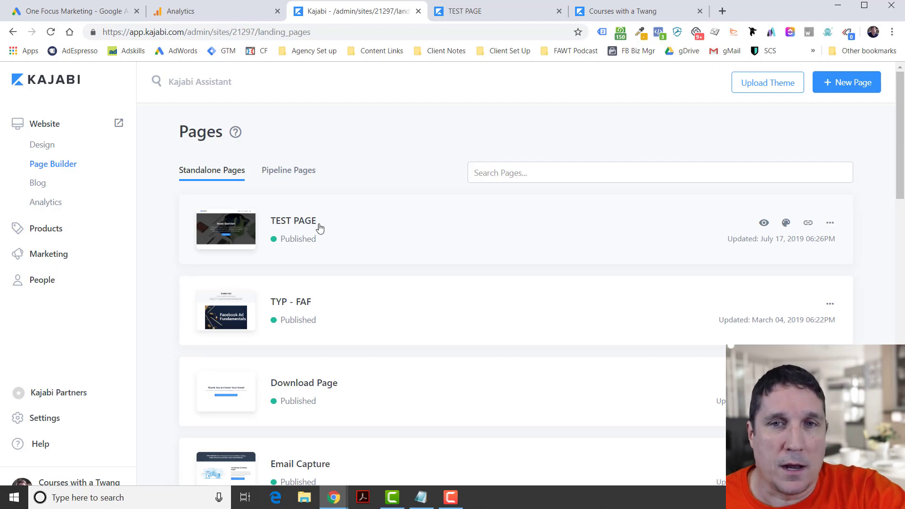
left_click(831, 225)
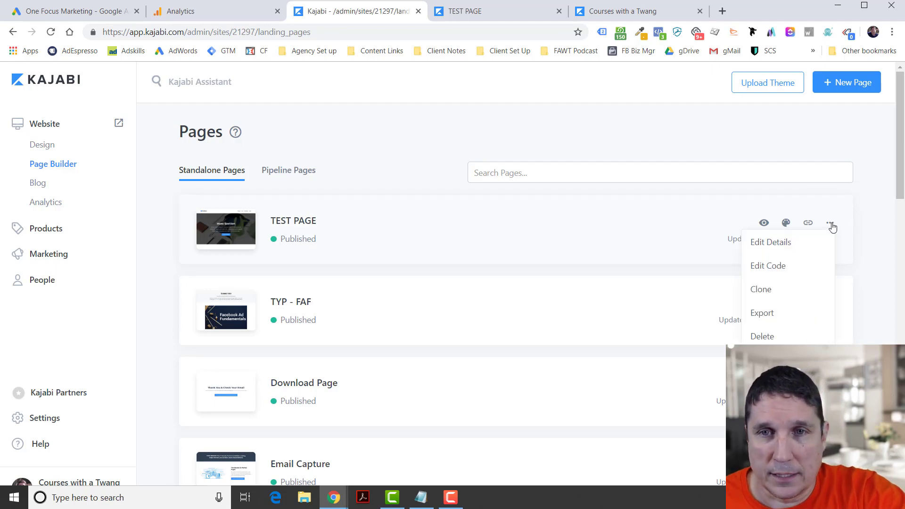
left_click(803, 268)
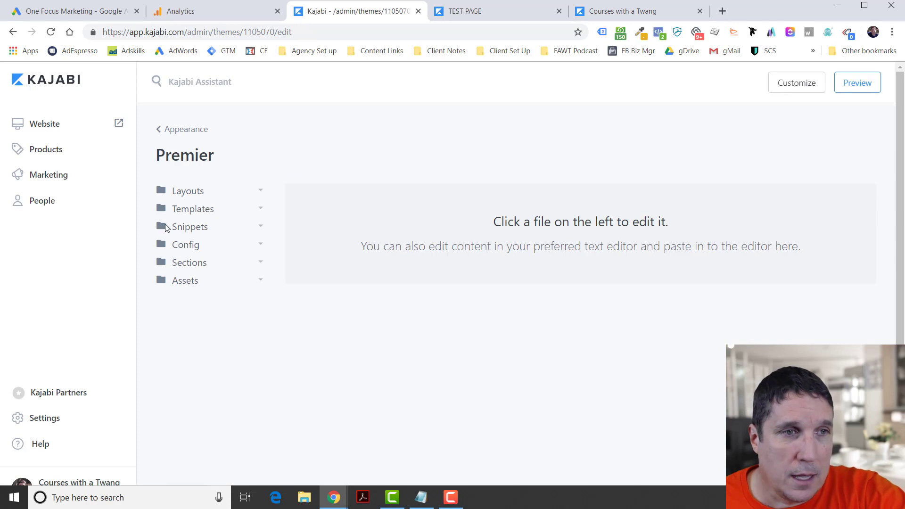
left_click(188, 211)
left_click(195, 247)
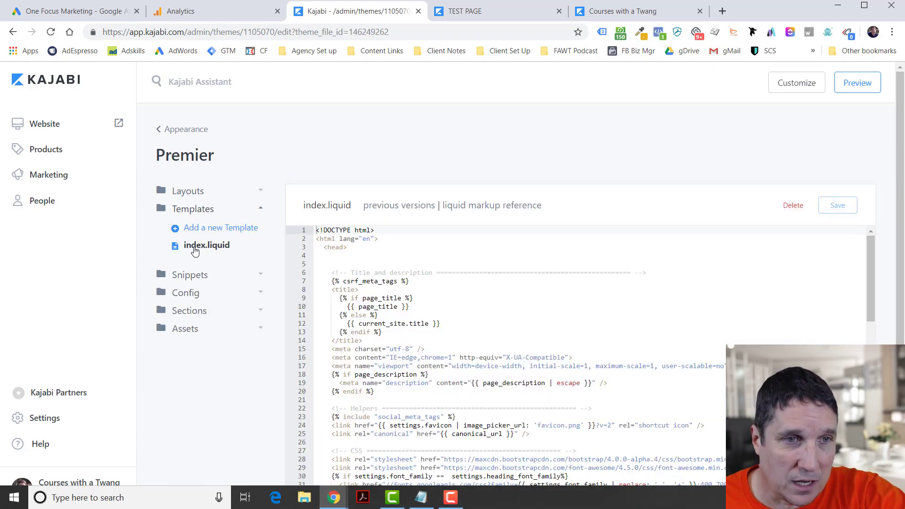
Paste the Google Ads global site tag on the line right after <head>
left_click(354, 249)
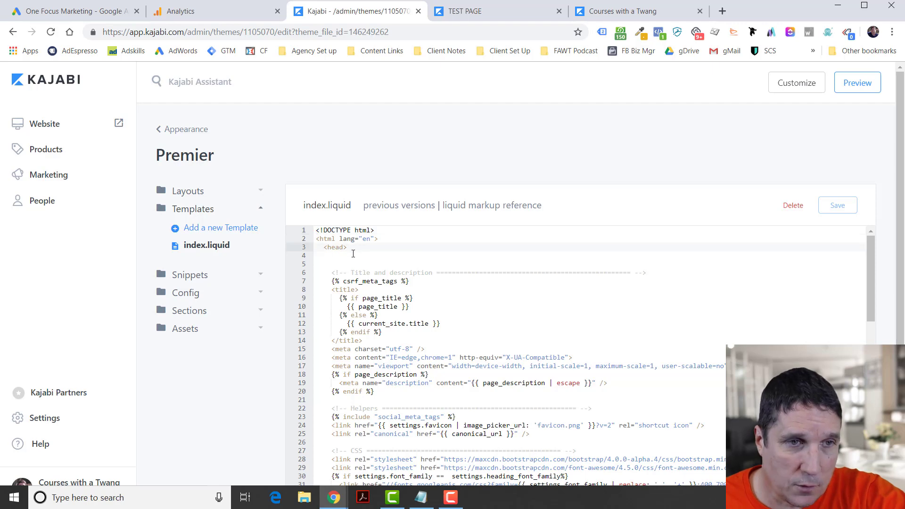
left_click(346, 257)
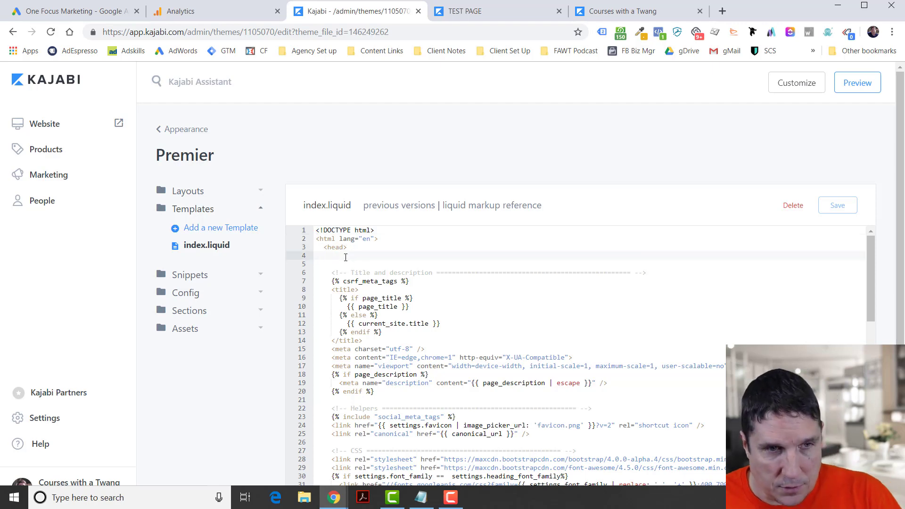
type("<!-- Global site tag (gtag.js) - Google Ads: 805634732 --> <script async src=\"https://www.googletagmanager.com/gtag/js?id=AW-805634732\"></script> <script>   window.dataLayer = window.dataLayer || [];   function gtag(){dataLayer.push(arguments);}   gtag('js', new Date());    gtag('config', 'AW-805634732'); </script>")
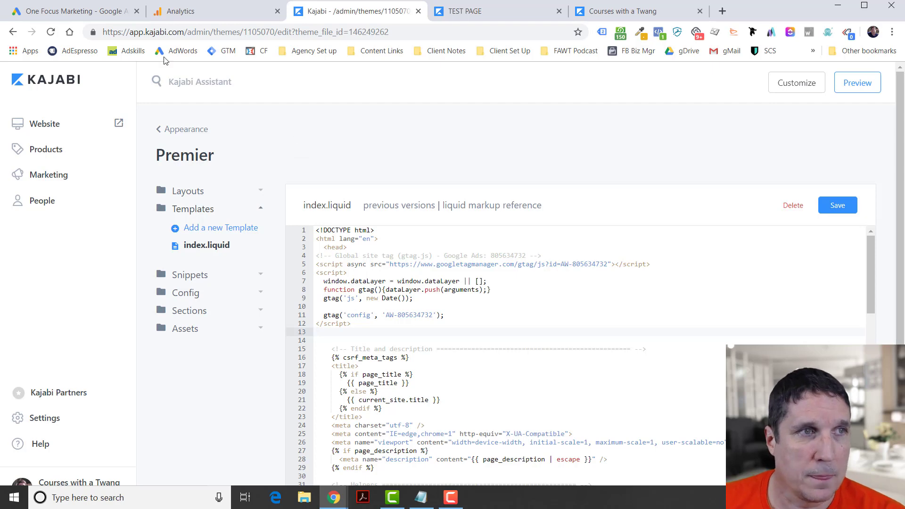
Copy the page-load Event snippet code from the Google Ads conversion setup
left_click(62, 19)
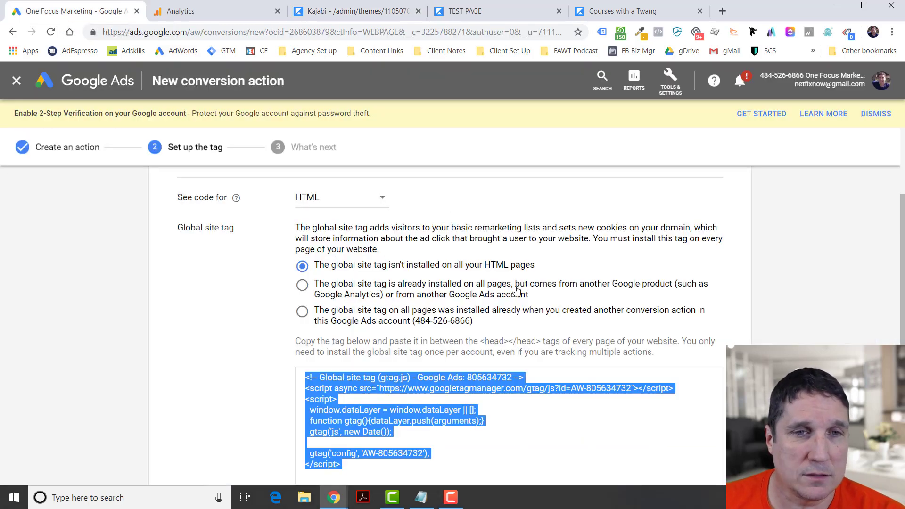
scroll(531, 279, "down", 2)
scroll(531, 279, "down", 3)
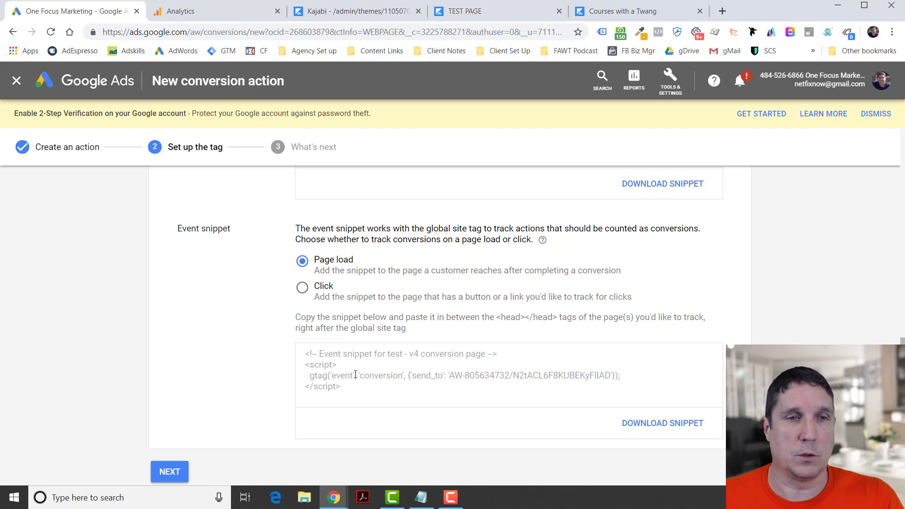
left_click_drag(348, 389, 289, 361)
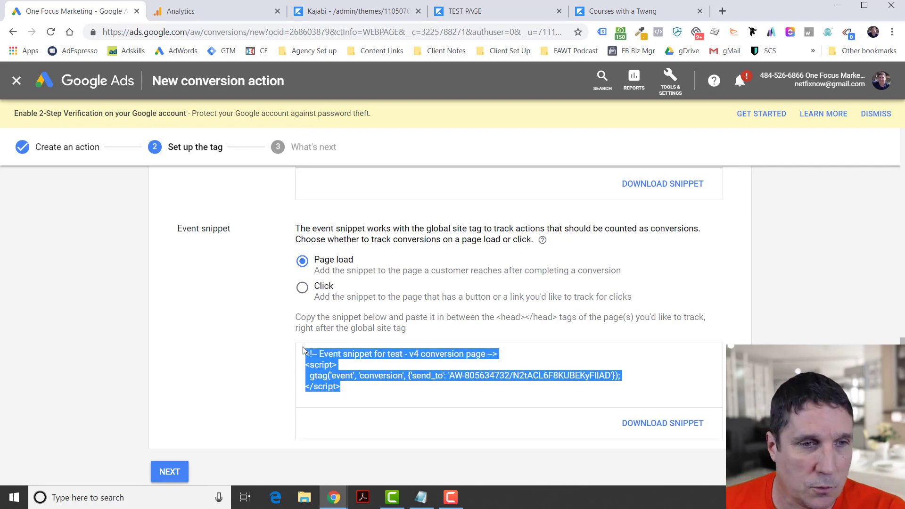
right_click(325, 370)
left_click(348, 378)
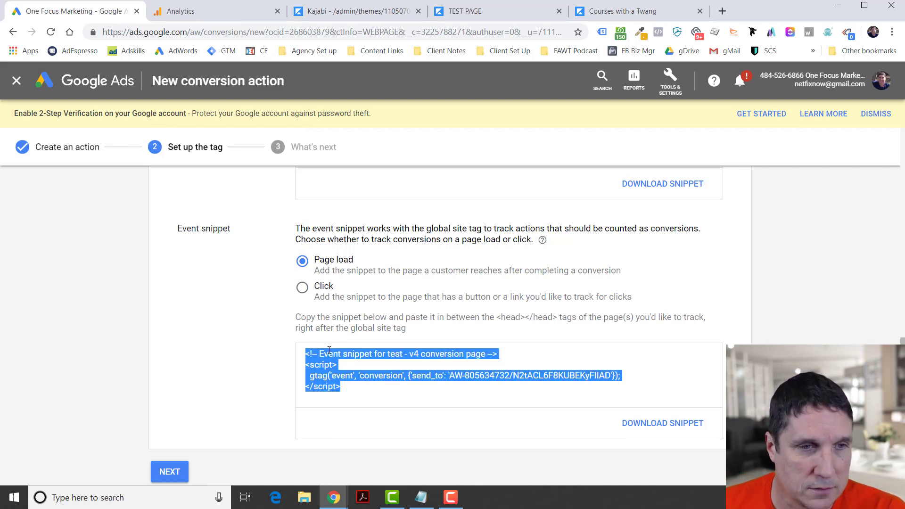
left_click(462, 11)
Paste the event snippet below the global site tag, save index.liquid, and view TEST PAGE
left_click(373, 11)
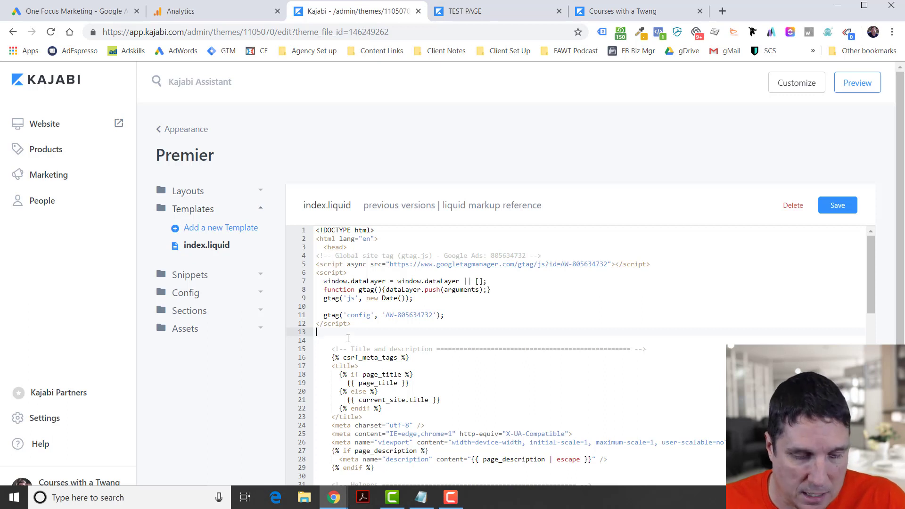
key("ctrl+v")
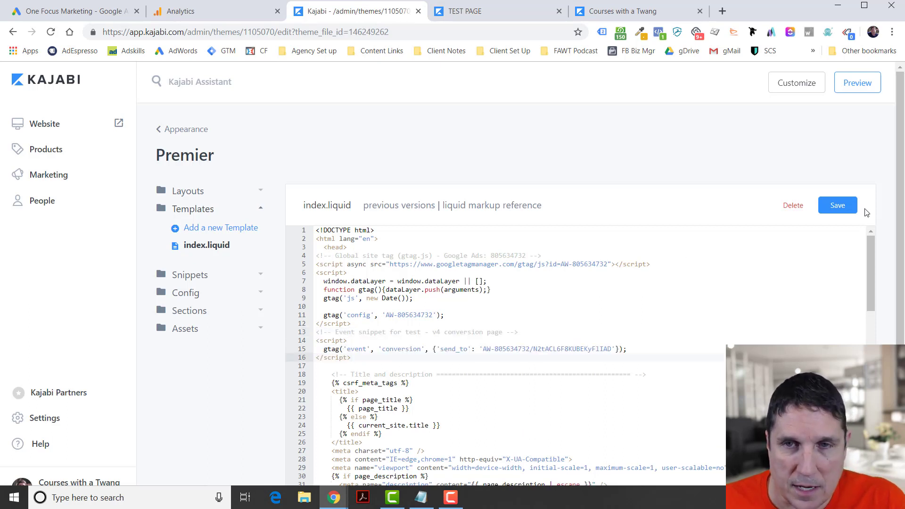
left_click(835, 206)
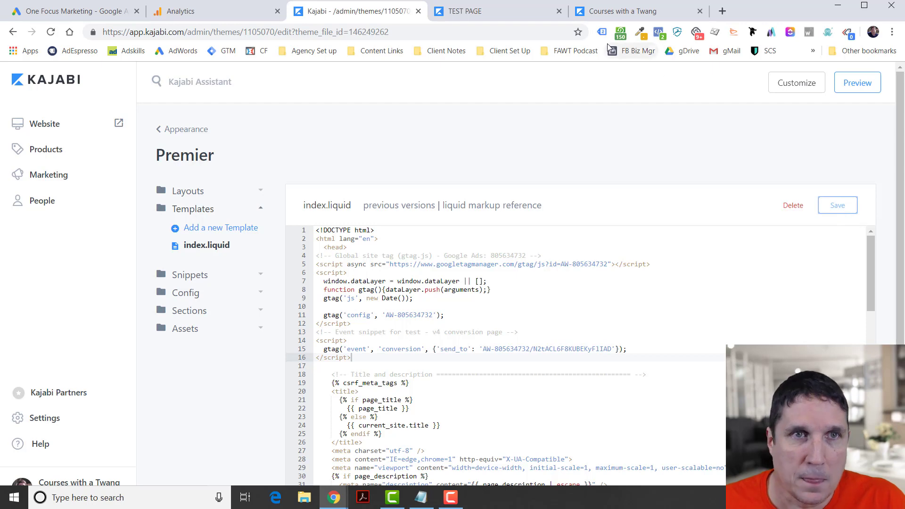
left_click(496, 10)
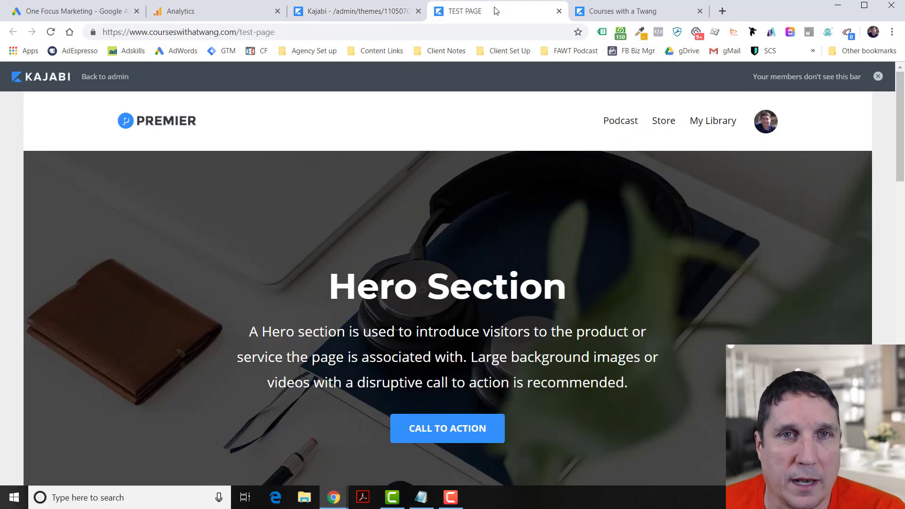
Reload TEST PAGE and confirm Tag Assistant lists four tags, including Google Ads Conversion Tracking
left_click(49, 32)
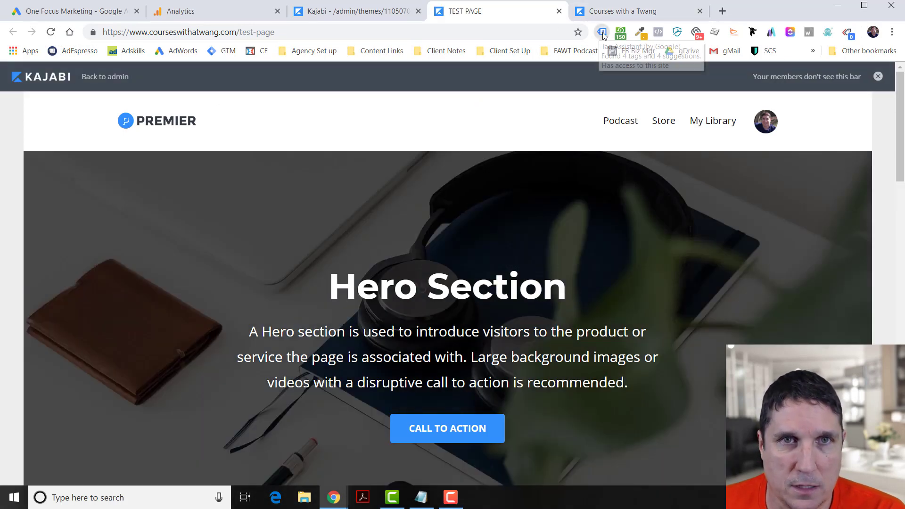
left_click(602, 32)
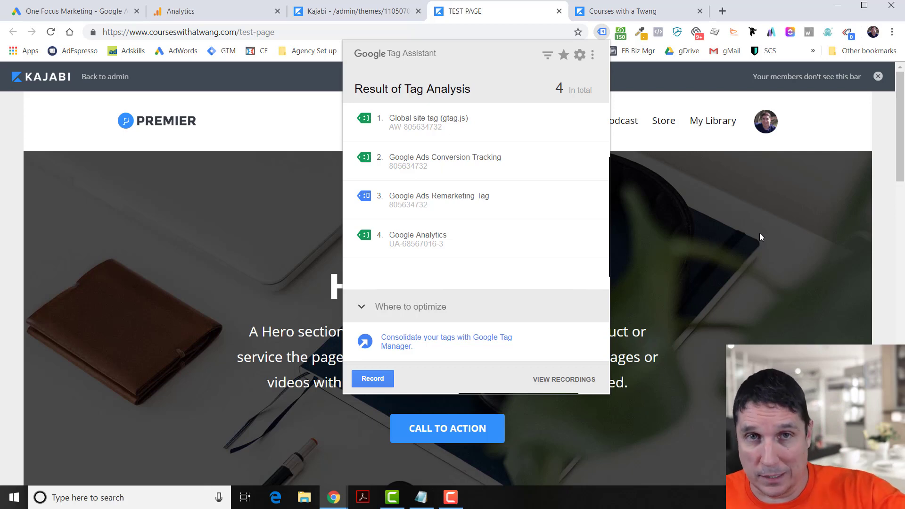
Reload the Courses with a Twang preview, confirm only three tags fire, then return to TEST PAGE
left_click(627, 12)
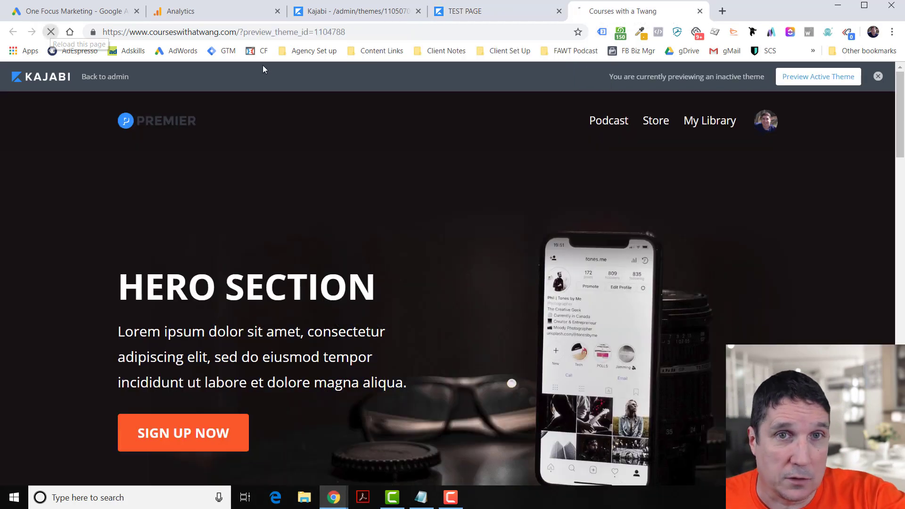
left_click(51, 32)
left_click(602, 31)
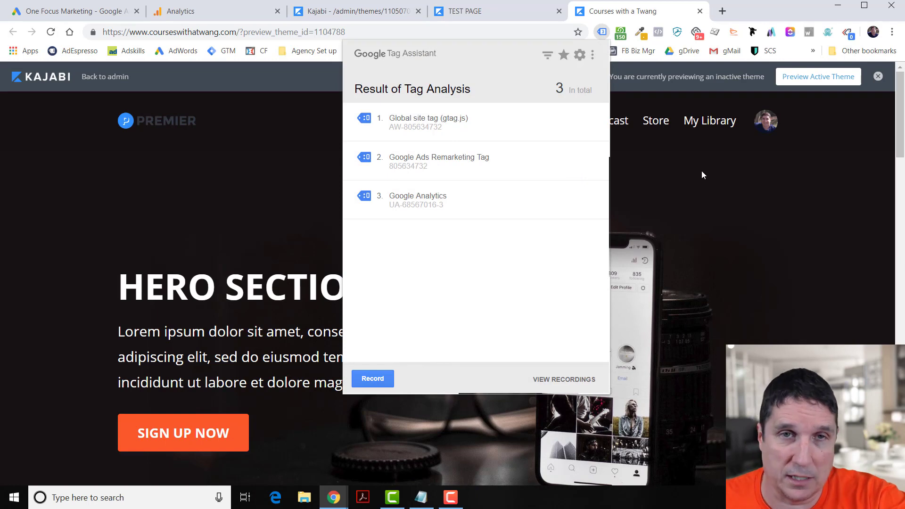
left_click(486, 7)
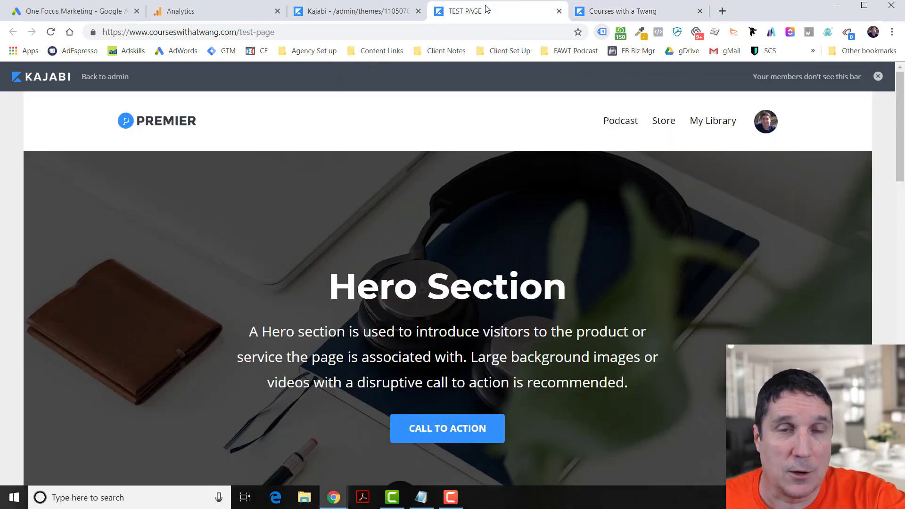